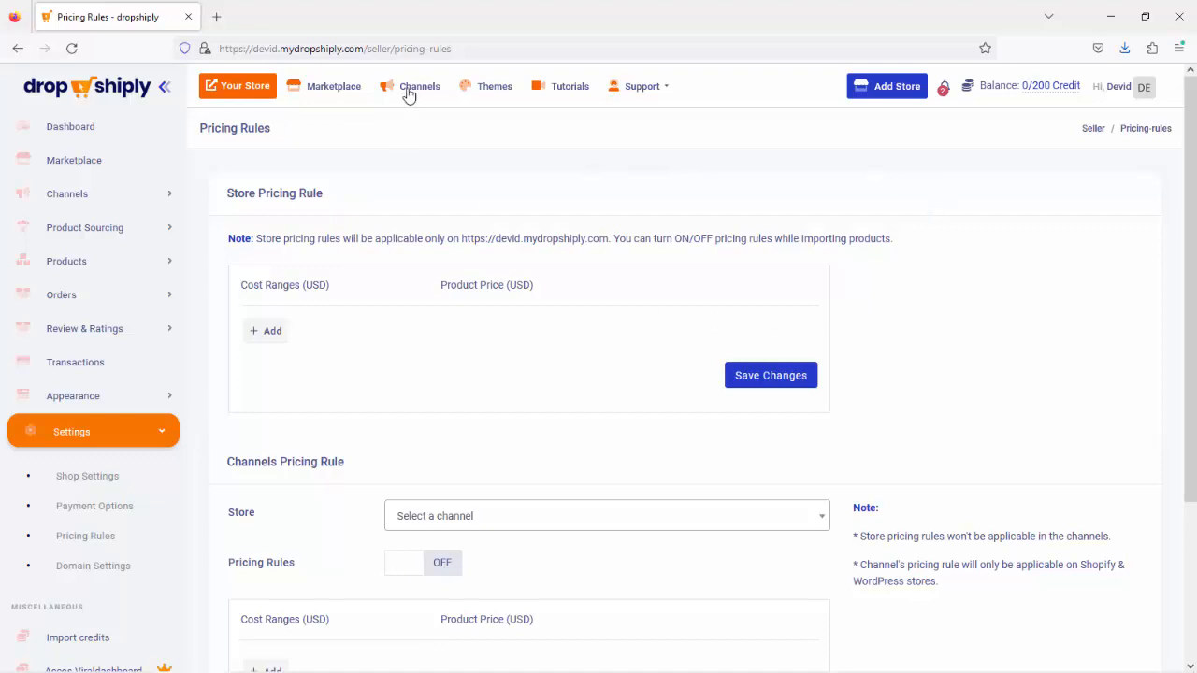
# - Add a store pricing rule with a cost range from 0 to 1 USD
pyautogui.click(266, 331)
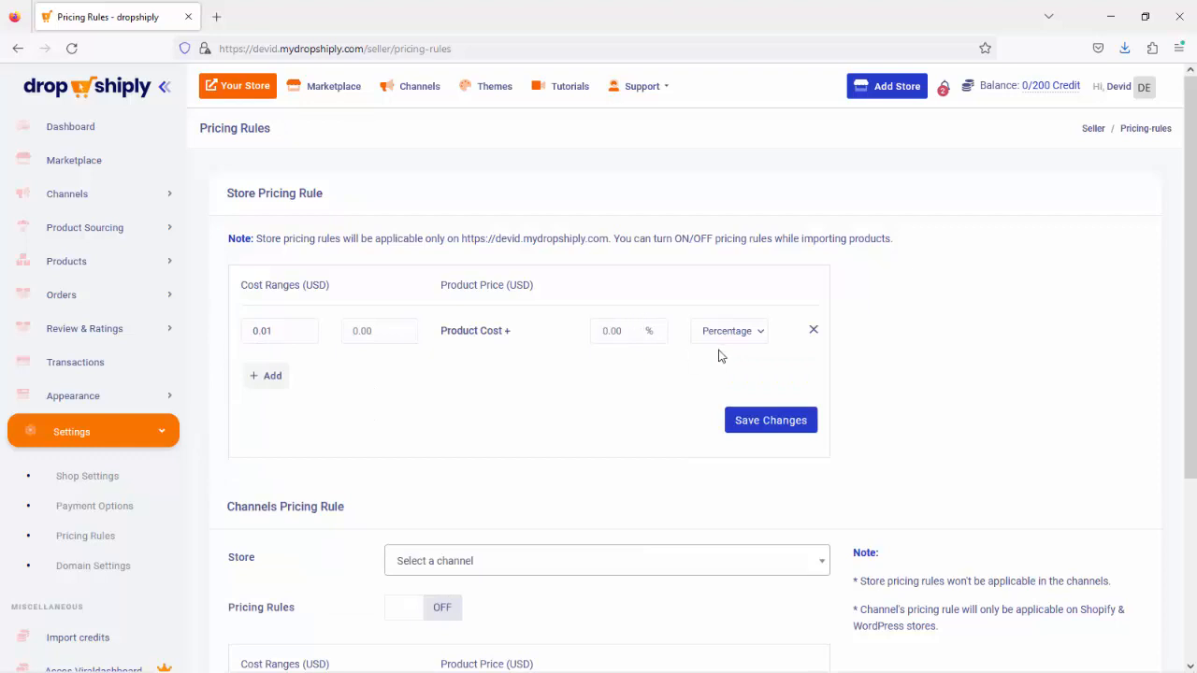
pyautogui.click(760, 336)
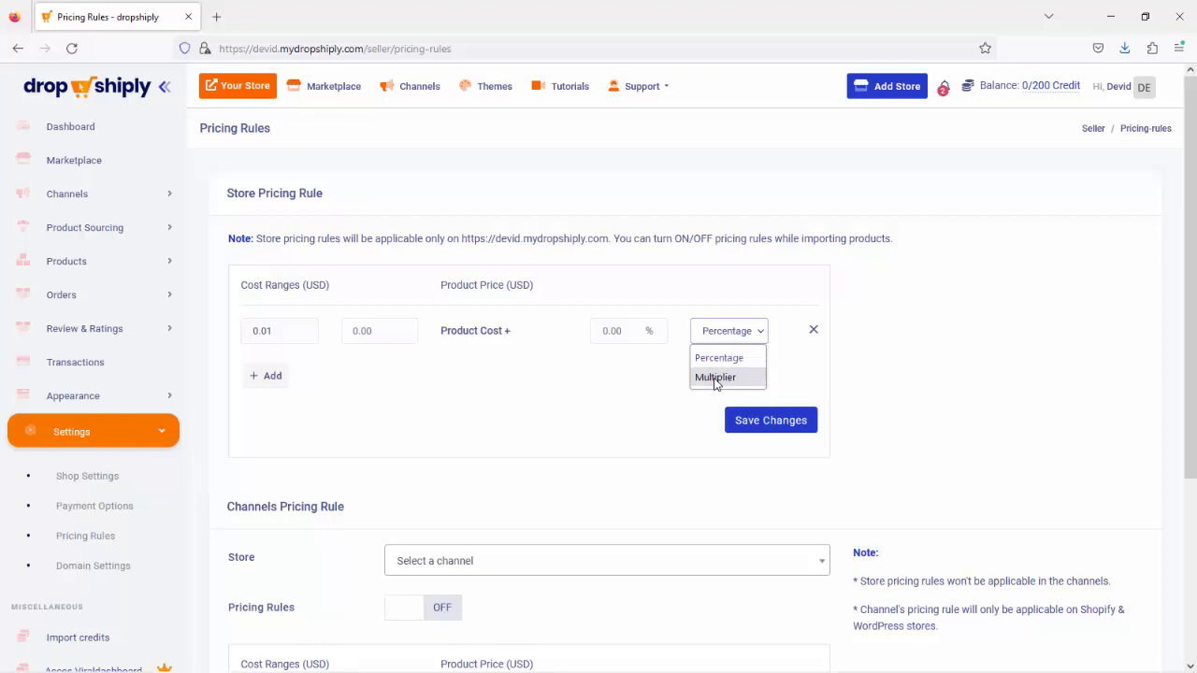
pyautogui.click(316, 332)
pyautogui.press('BackSpace')
pyautogui.press('BackSpace')
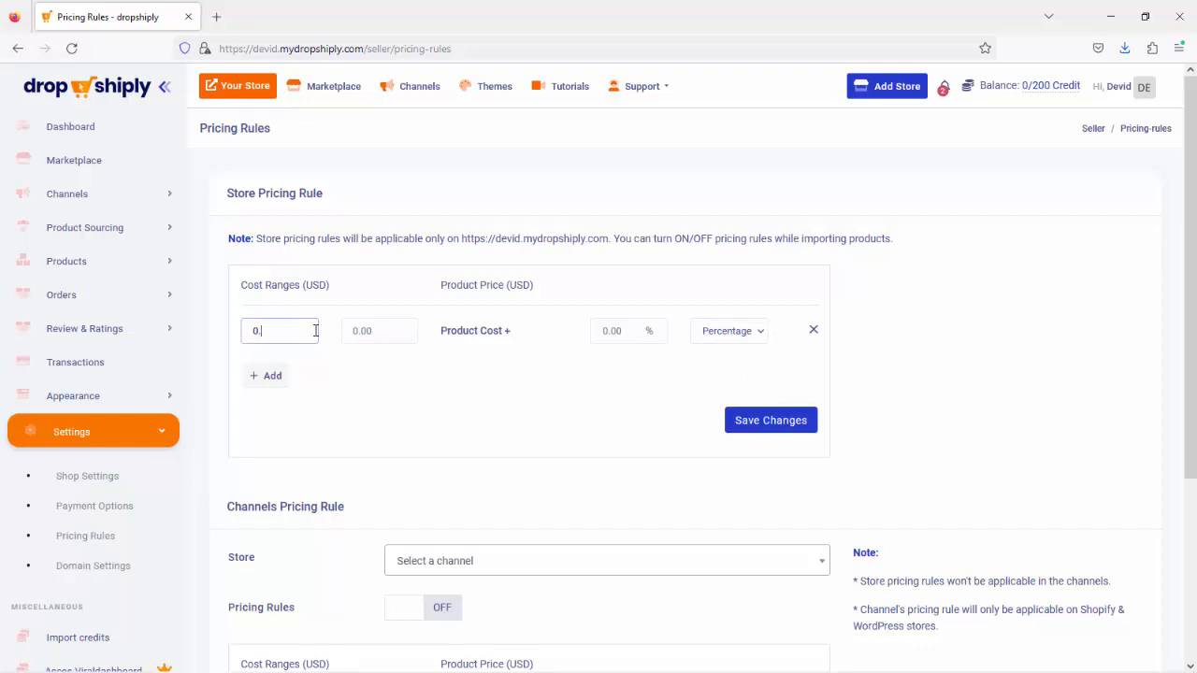
pyautogui.click(390, 331)
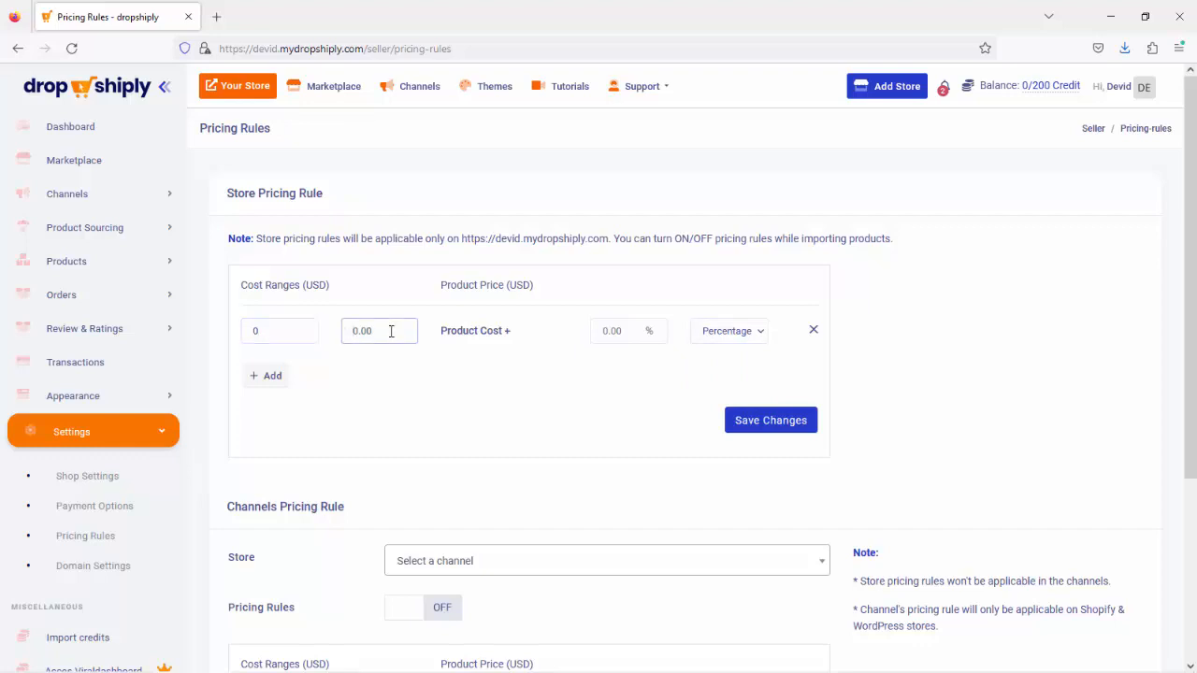
pyautogui.write('1')
# - Set the first rule's product price value to 10 and its type to Multiplier
pyautogui.click(625, 331)
pyautogui.write('10')
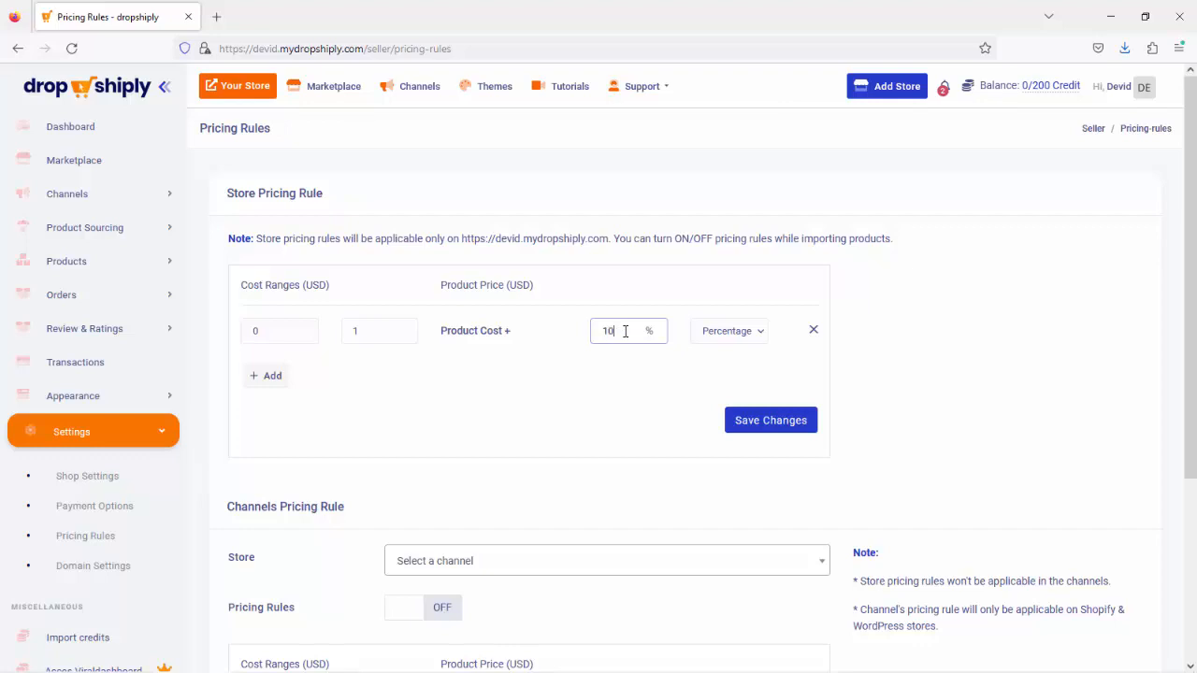
pyautogui.click(748, 335)
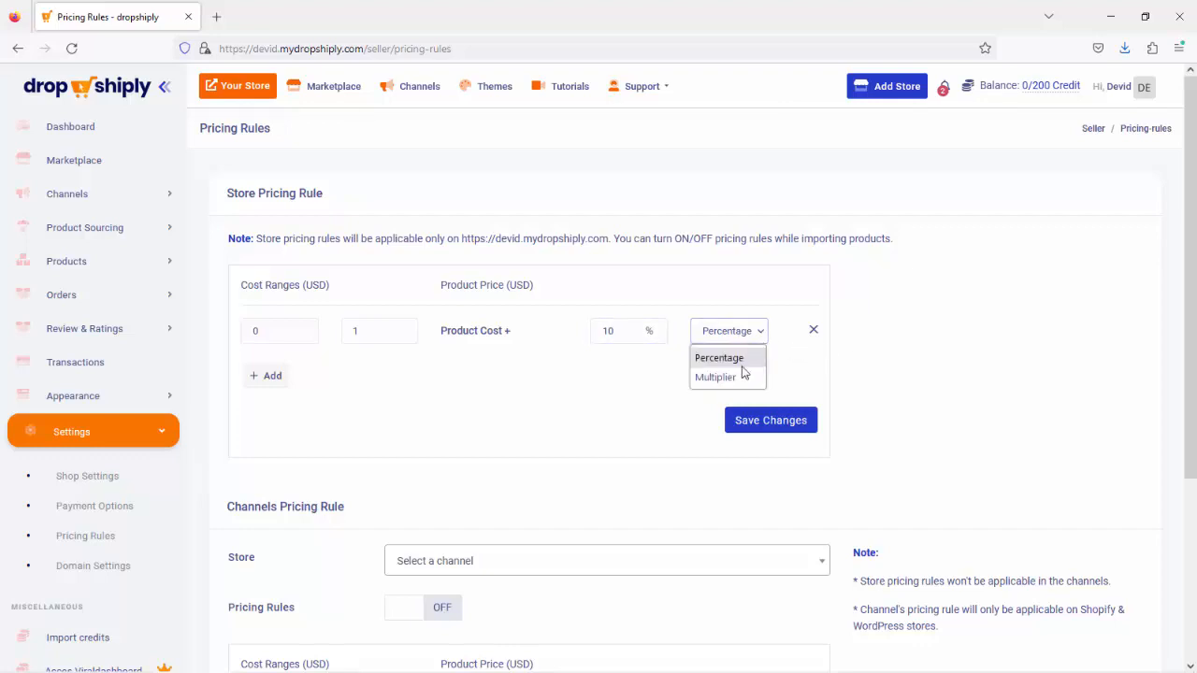
pyautogui.click(739, 377)
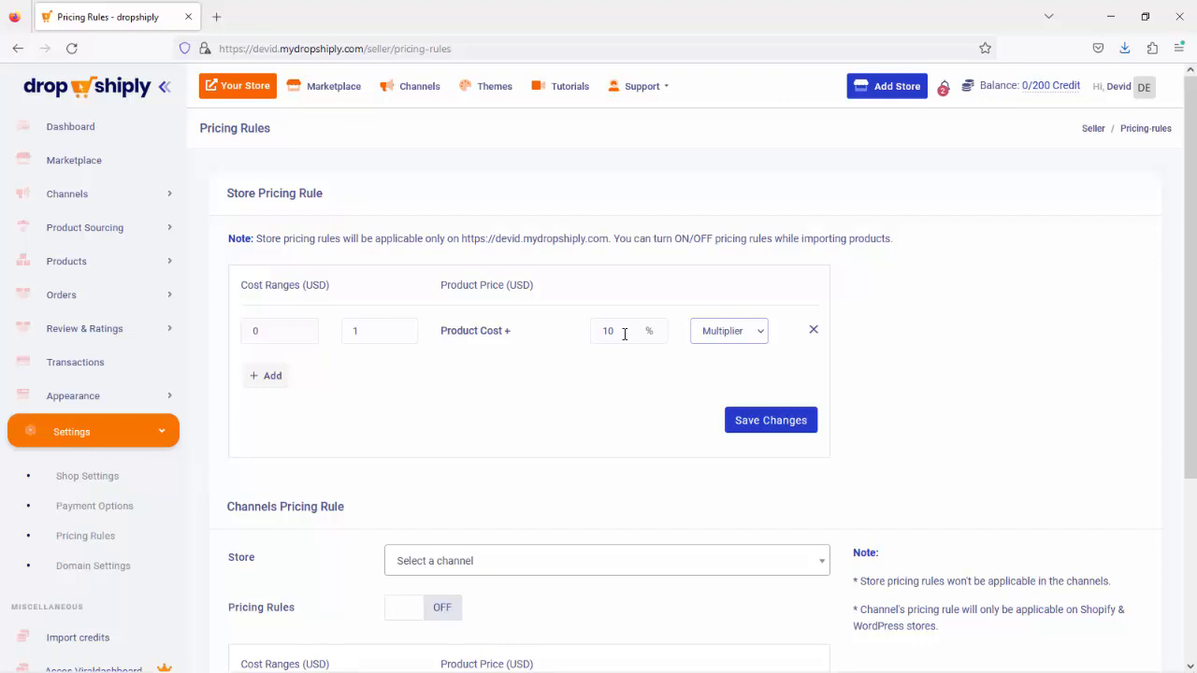
# - Add a second store pricing rule with a cost range from 1.1 to 2 USD
pyautogui.click(267, 375)
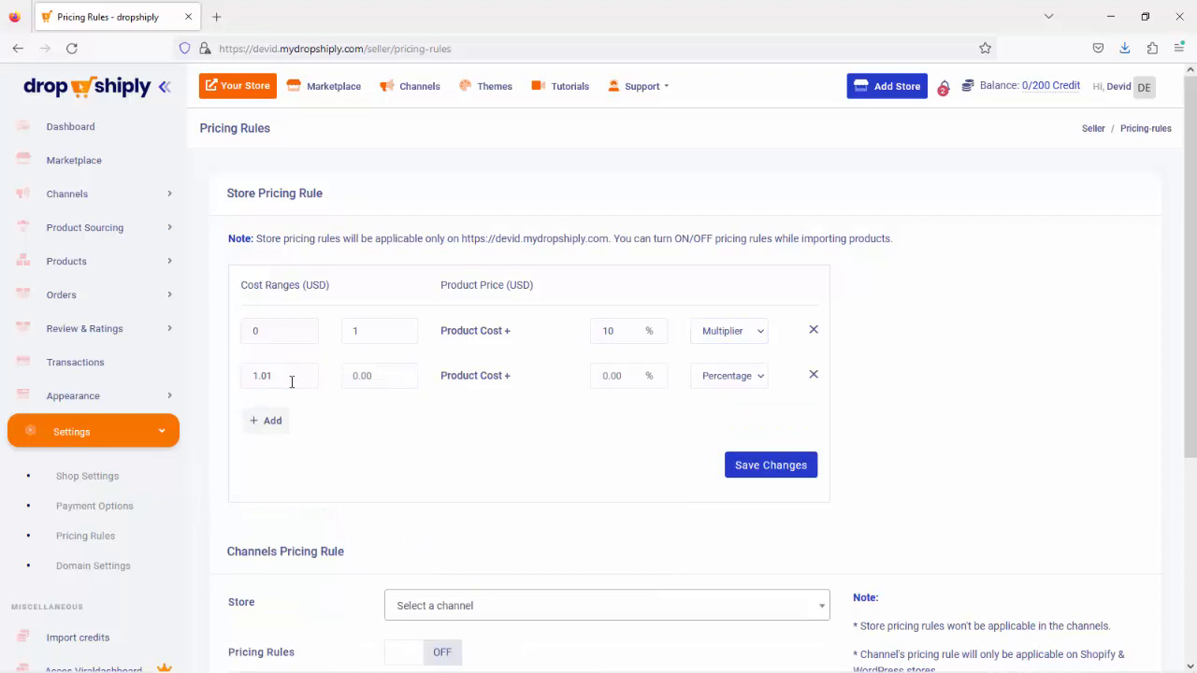
pyautogui.click(277, 378)
pyautogui.press('BackSpace')
pyautogui.press('BackSpace')
pyautogui.write('1')
pyautogui.click(344, 380)
pyautogui.write('2')
# - Set the second rule's type to Multiplier and its product price value to 8
pyautogui.click(754, 376)
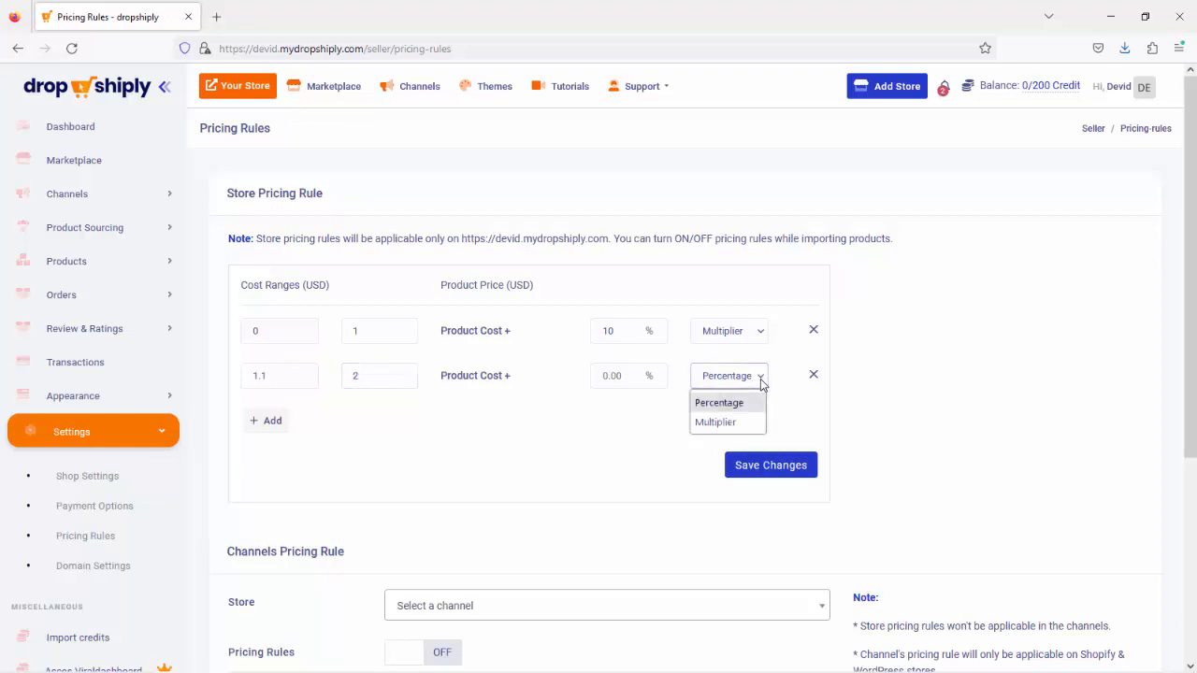
pyautogui.click(725, 420)
pyautogui.click(633, 375)
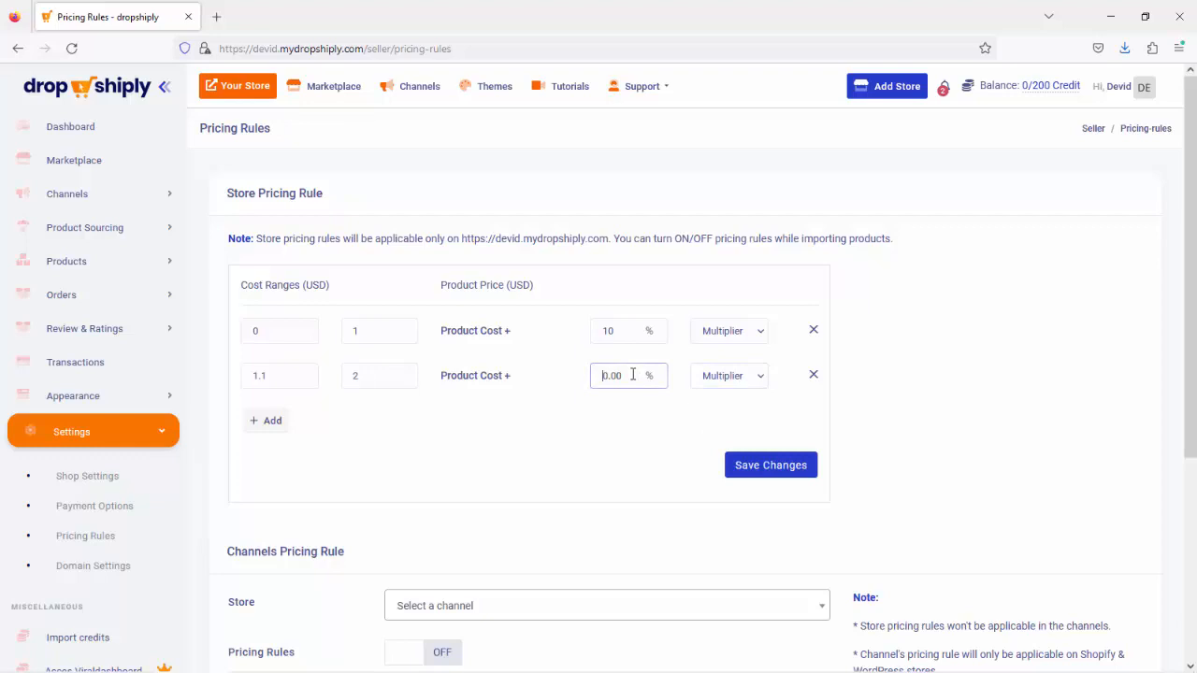
pyautogui.write('8')
# - Save the store pricing rules and reopen the Pricing Rules page
pyautogui.click(773, 469)
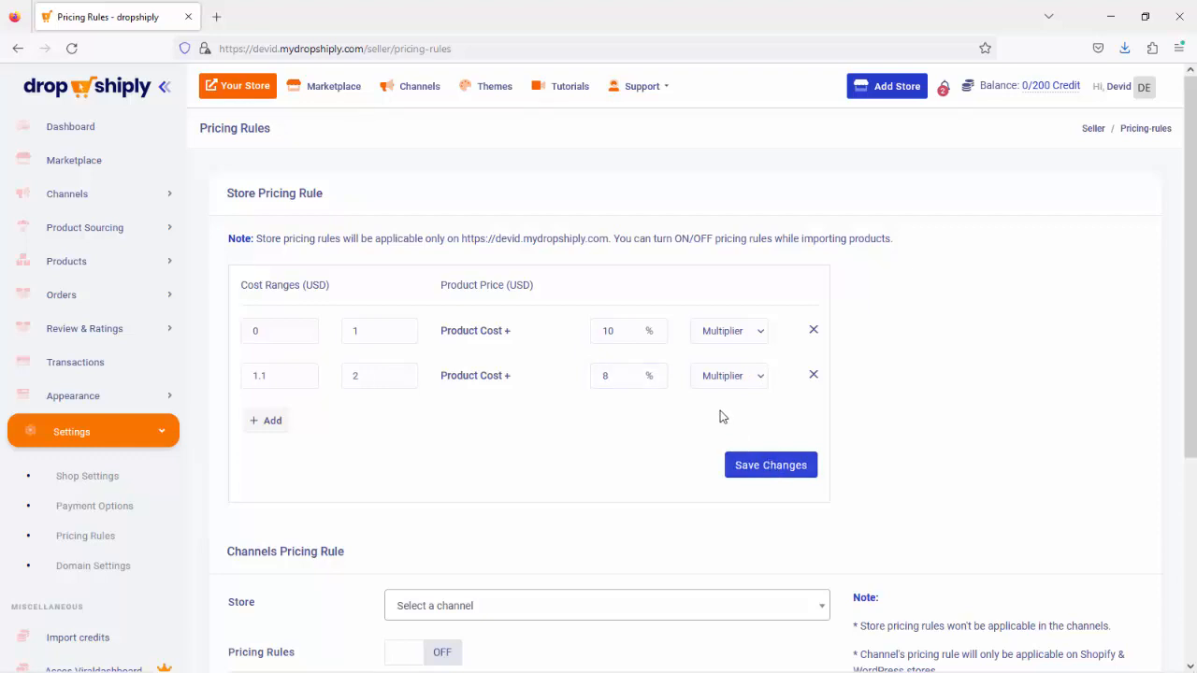
pyautogui.click(93, 537)
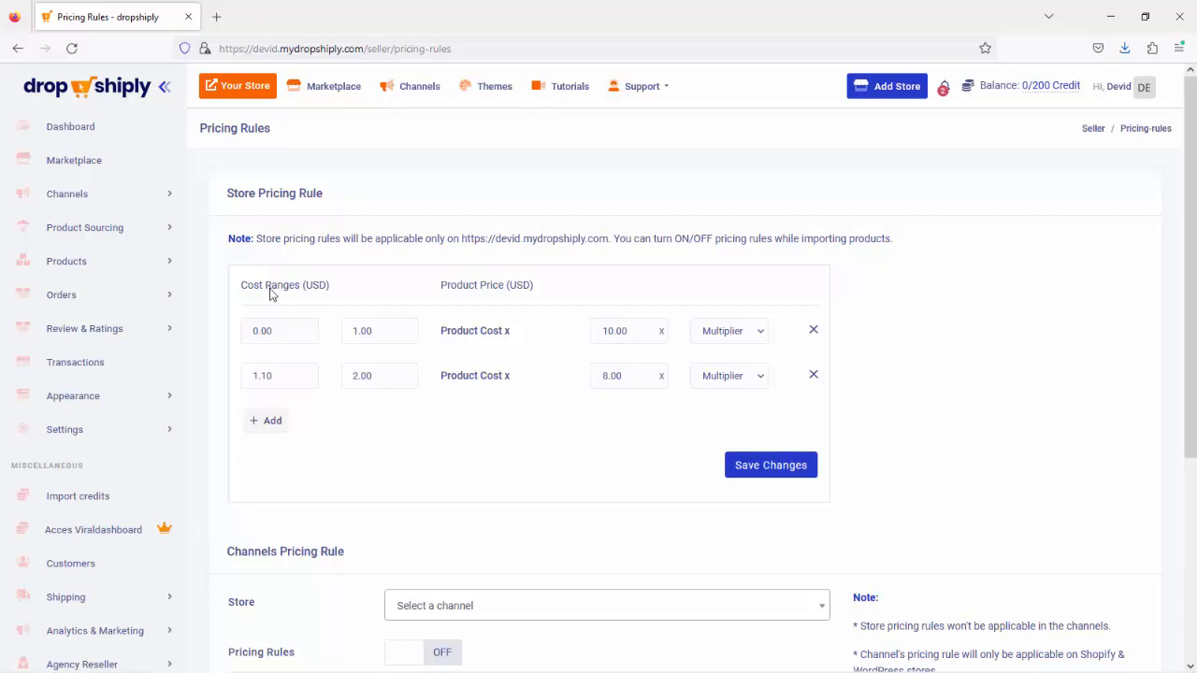
# - Add a third store pricing rule for costs from 2.01 to 3 USD with a Multiplier of 7
pyautogui.click(270, 421)
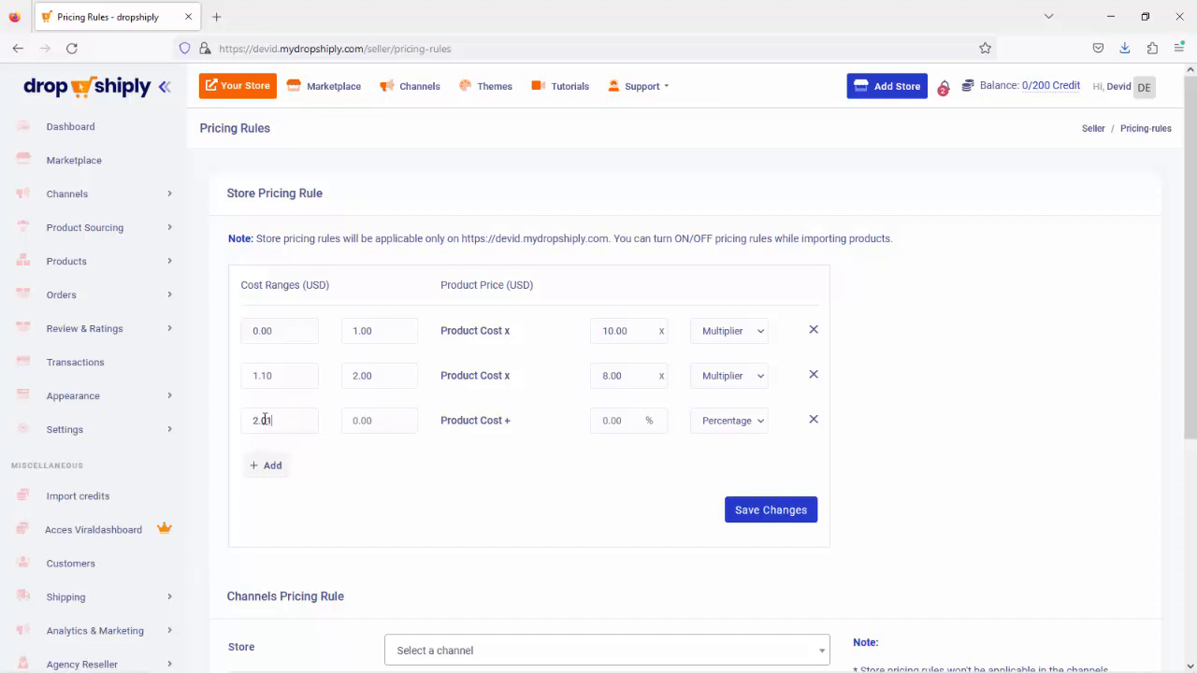
pyautogui.moveTo(273, 420); pyautogui.dragTo(240, 420)
pyautogui.click(376, 417)
pyautogui.write('3')
pyautogui.click(758, 427)
pyautogui.click(716, 467)
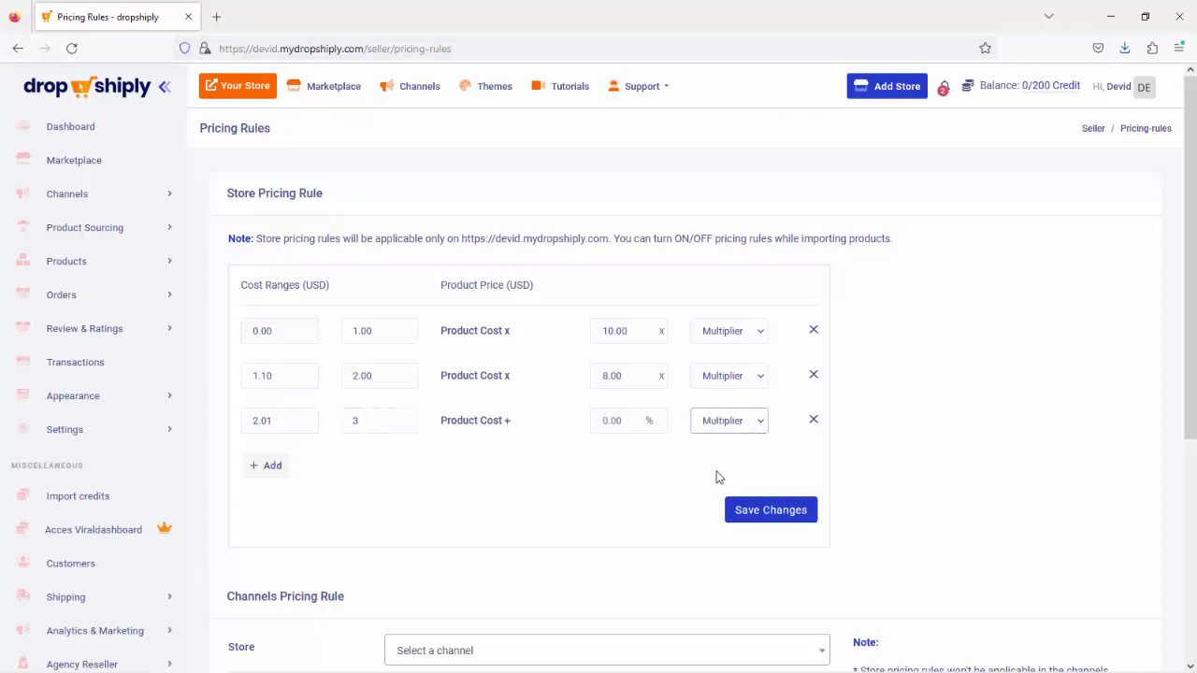
pyautogui.click(624, 421)
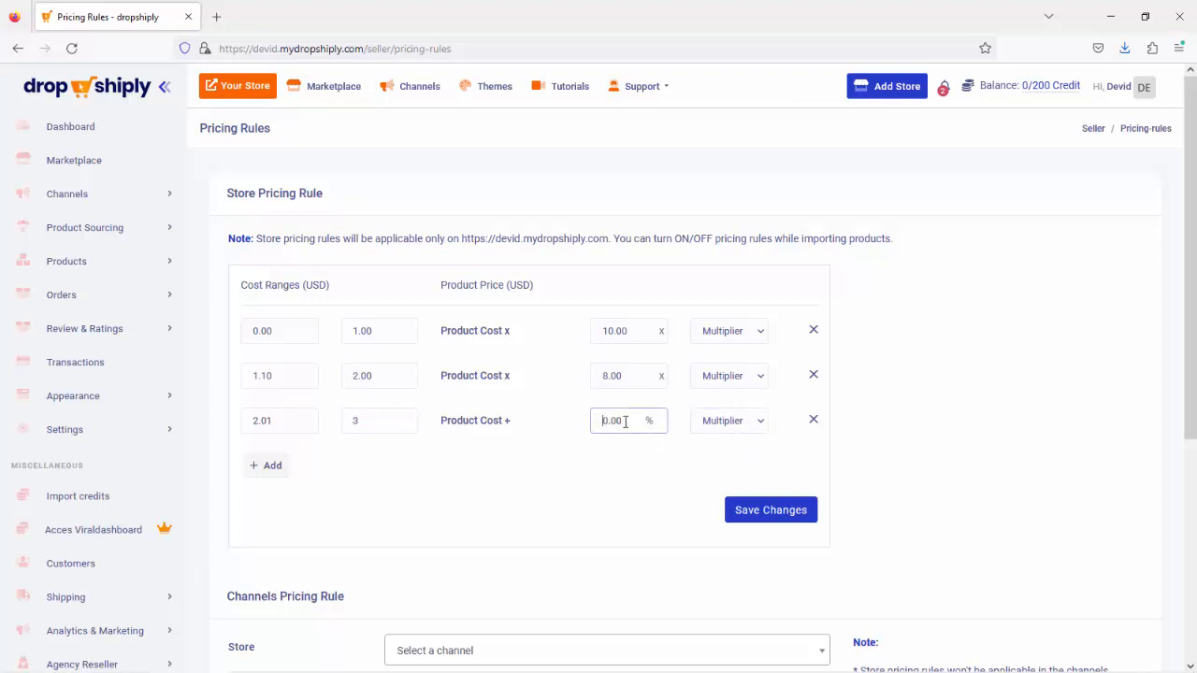
pyautogui.write('7')
# - Add a fourth store pricing rule with a cost range from 0 to 100 USD
pyautogui.click(273, 466)
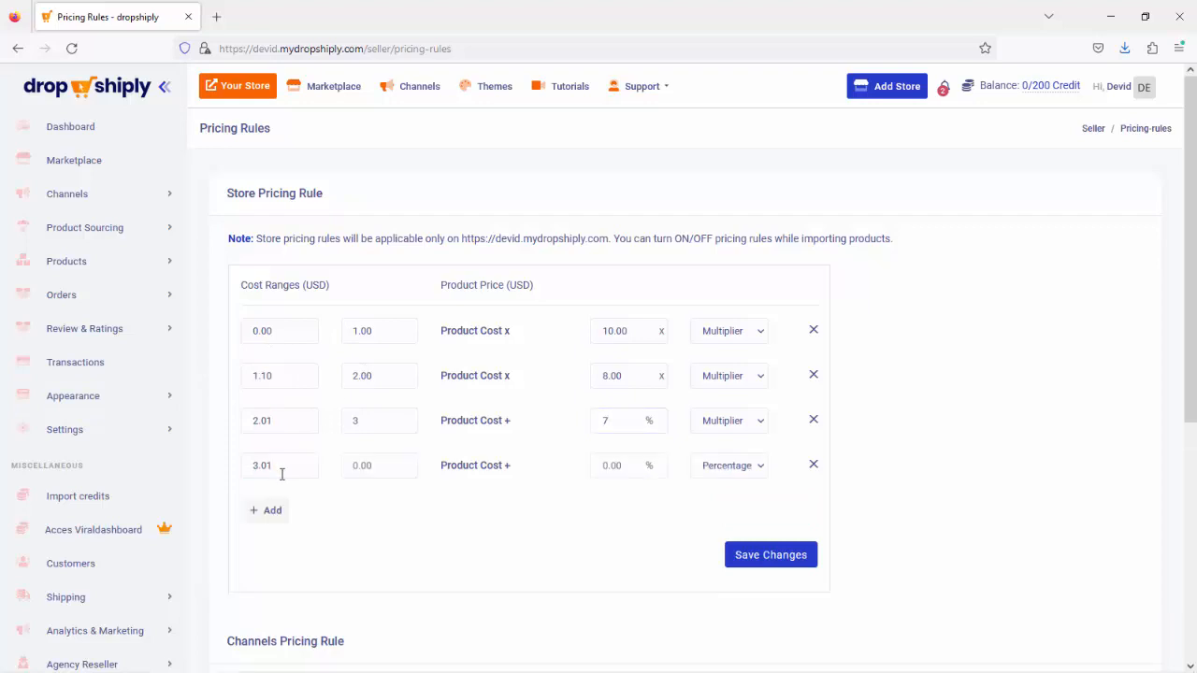
pyautogui.moveTo(284, 465); pyautogui.dragTo(253, 461)
pyautogui.press('BackSpace')
pyautogui.write('0')
pyautogui.click(353, 465)
pyautogui.write('100')
# - Add a fifth store pricing rule with a cost range from 0 to 50 USD
pyautogui.click(272, 522)
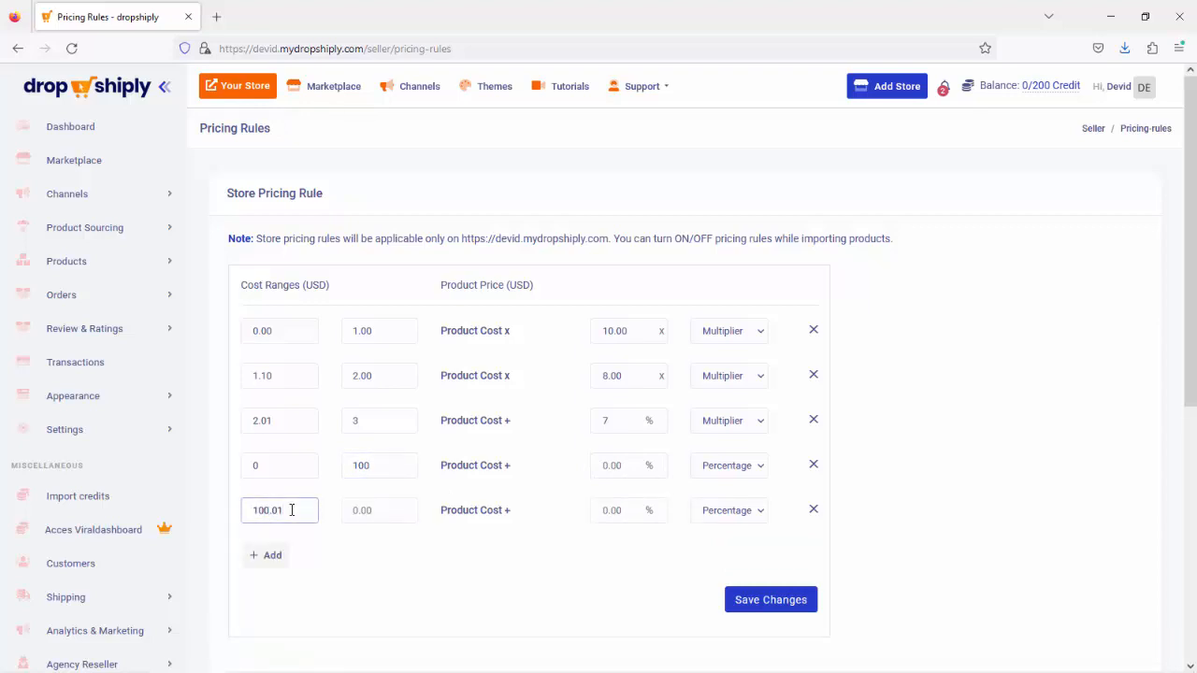
pyautogui.press('BackSpace')
pyautogui.press('BackSpace')
pyautogui.moveTo(282, 510); pyautogui.dragTo(242, 517)
pyautogui.write('0')
pyautogui.click(361, 509)
pyautogui.write('5')
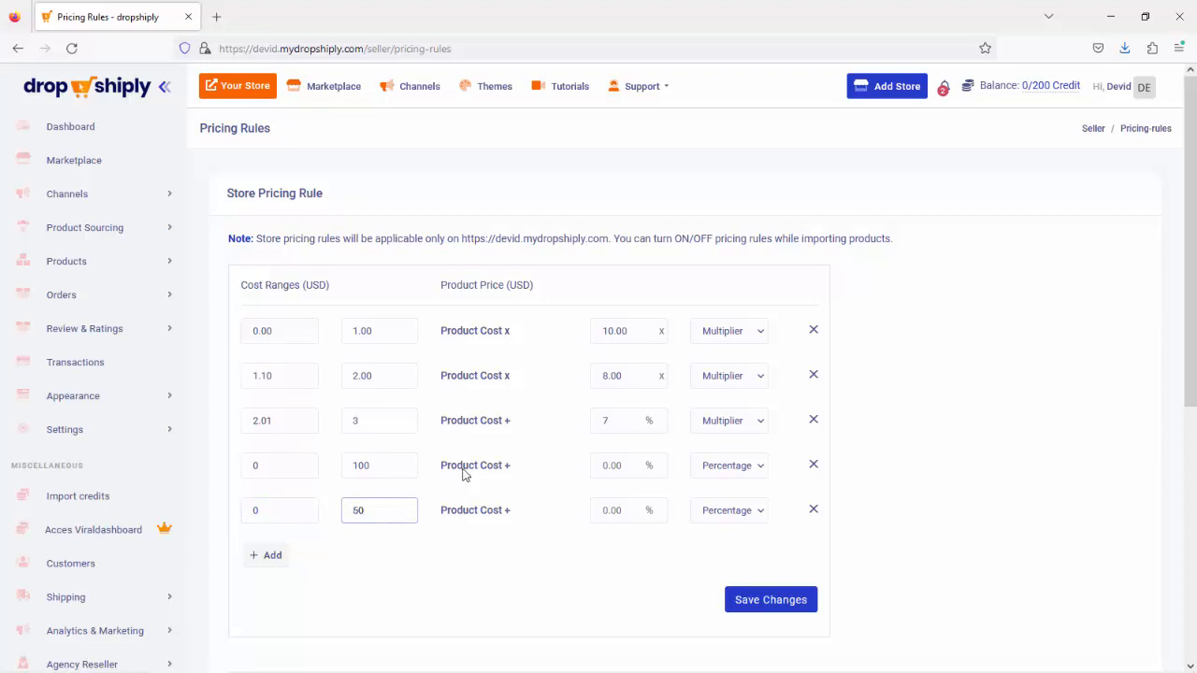
# - Change the type of both the 0 to 100 and the 0 to 50 rules to Multiplier
pyautogui.click(760, 468)
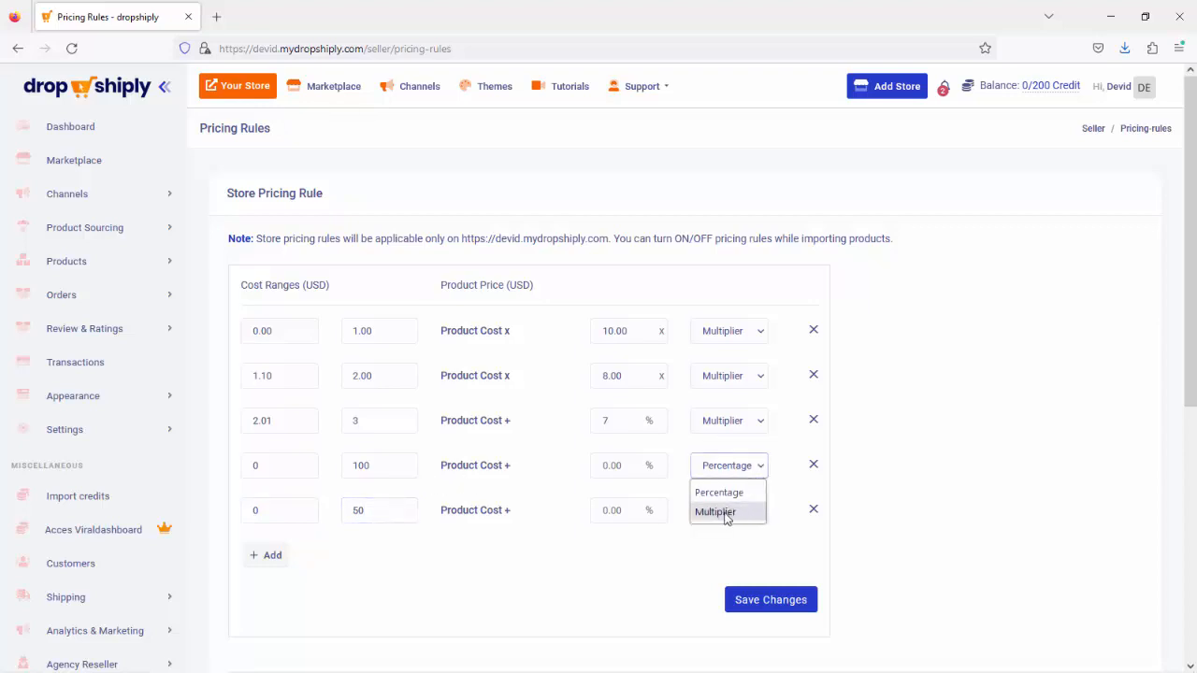
pyautogui.click(727, 513)
pyautogui.click(754, 510)
pyautogui.click(734, 558)
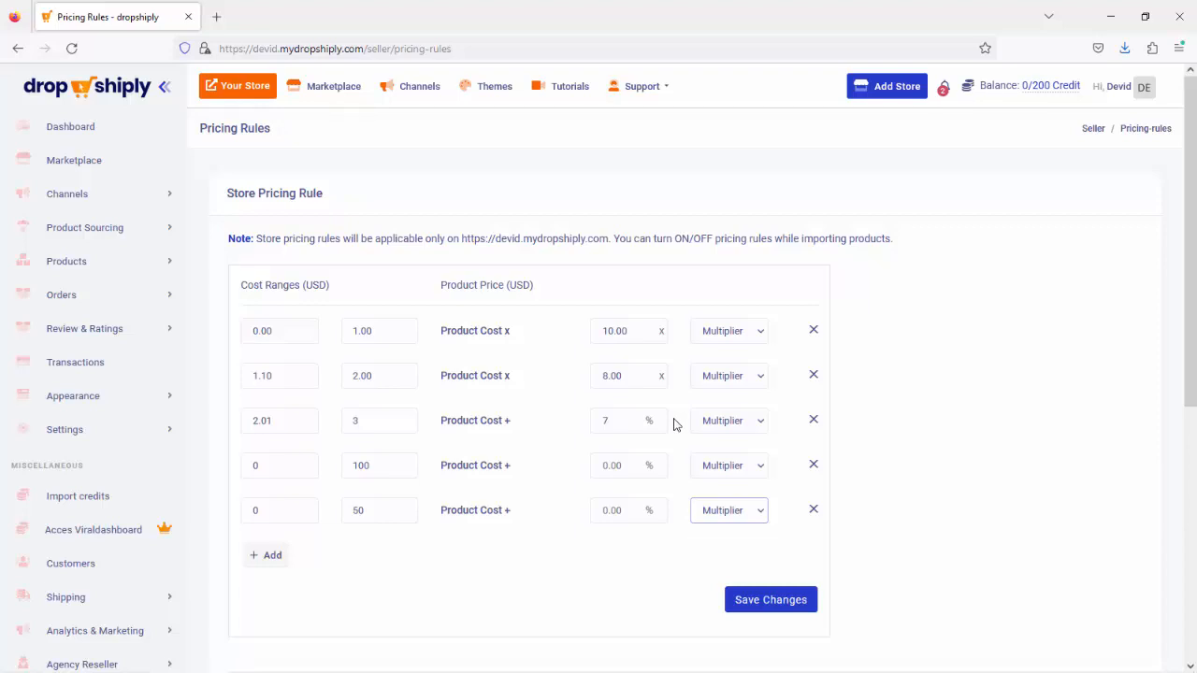
# - Add a sixth store pricing rule with a cost range from 4 to 8 USD
pyautogui.scroll(-3, 676, 454)
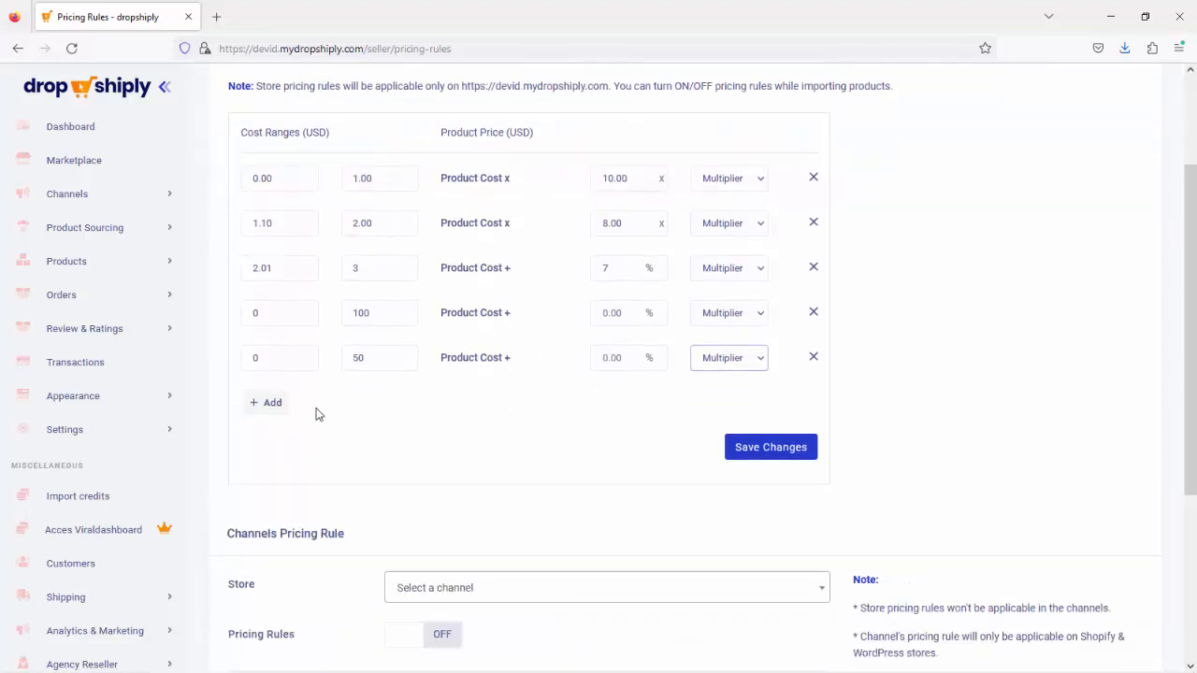
pyautogui.click(271, 403)
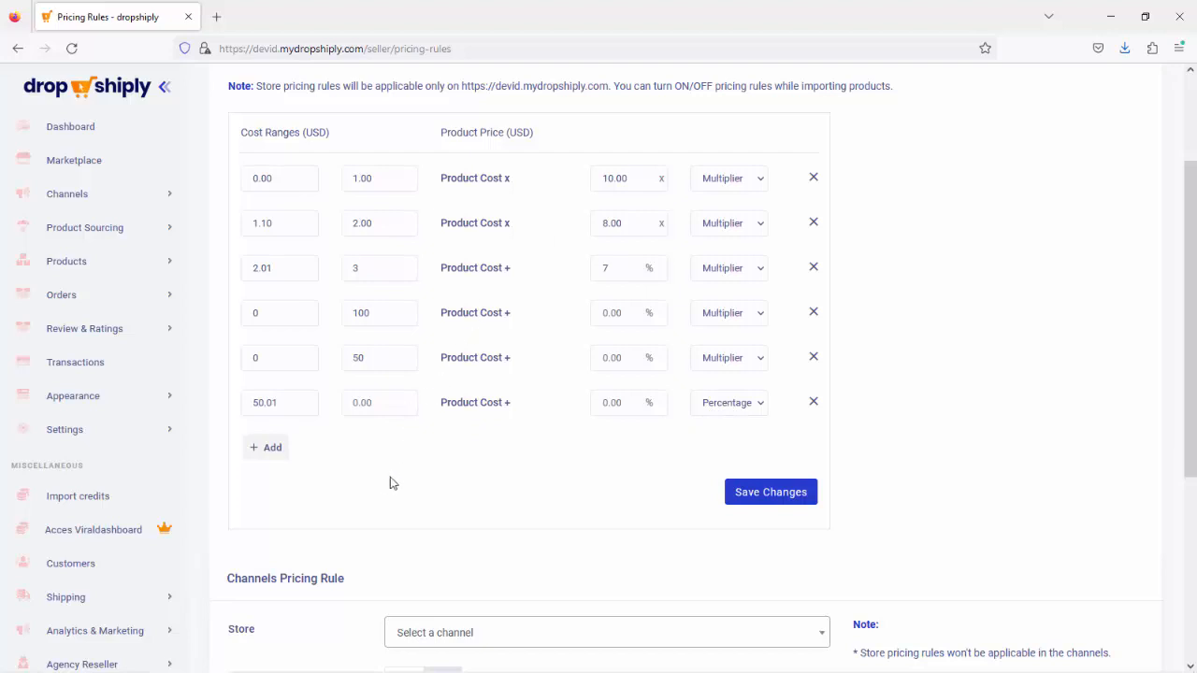
pyautogui.click(274, 403)
pyautogui.moveTo(274, 403); pyautogui.dragTo(252, 404)
pyautogui.doubleClick(249, 403)
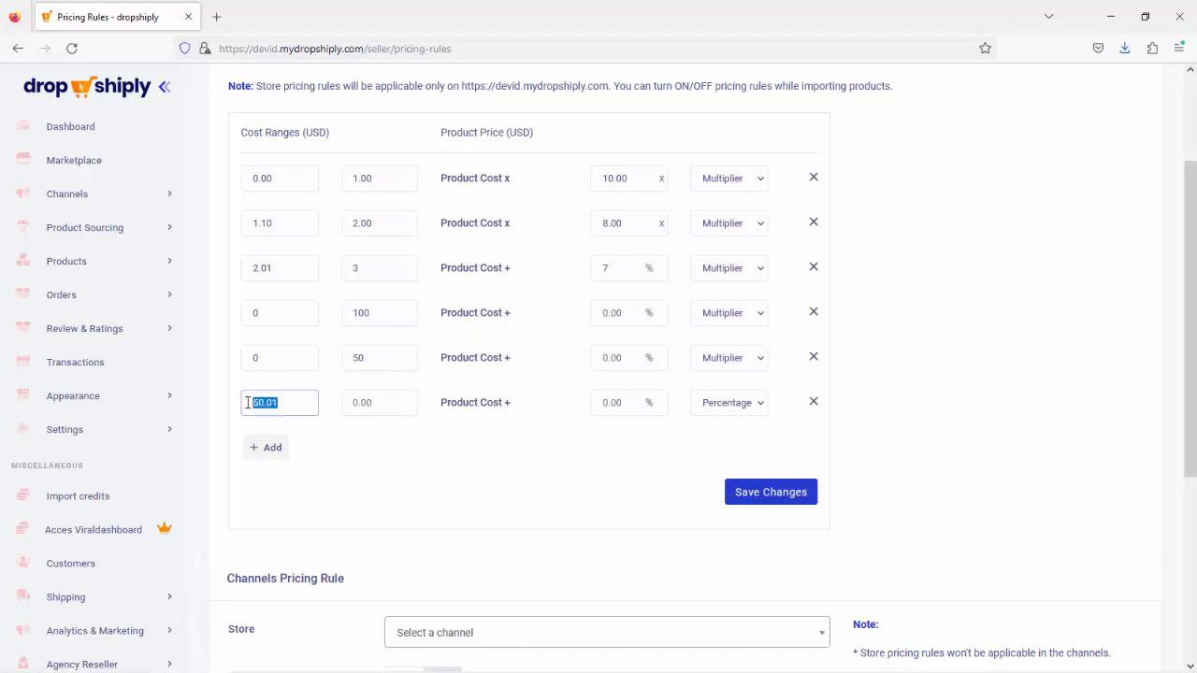
pyautogui.write('4')
pyautogui.click(354, 403)
pyautogui.write('8')
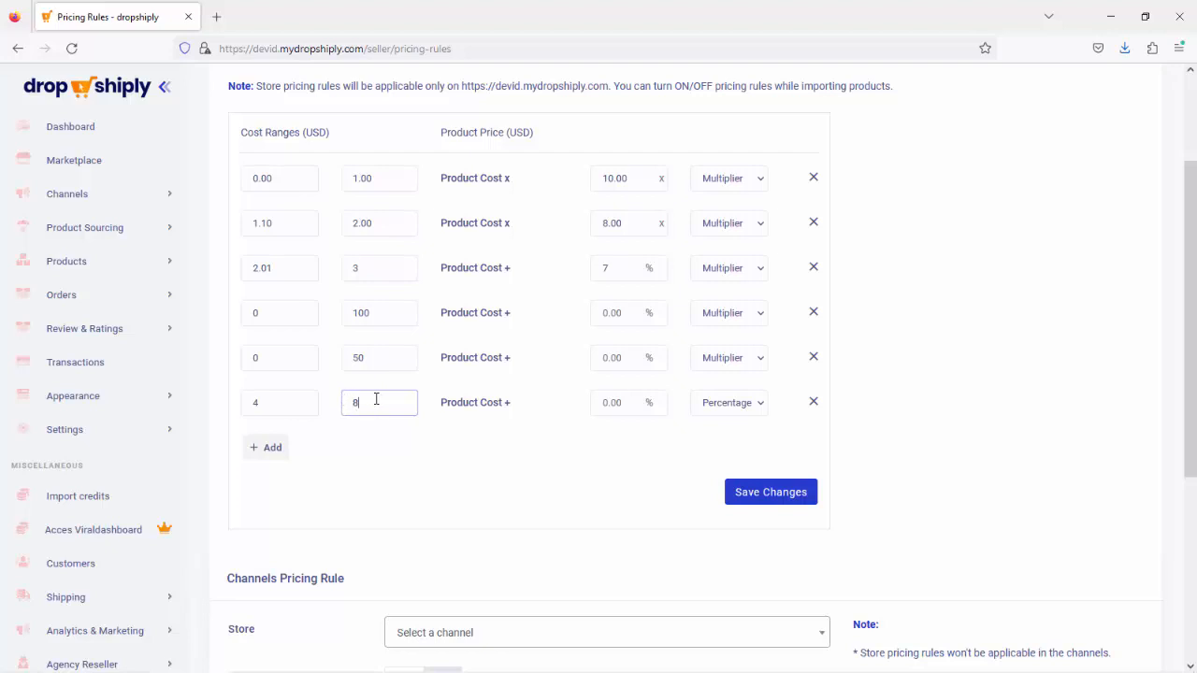
# - Set the 4 to 8 rule's type to Multiplier and its product price value to 5
pyautogui.click(757, 407)
pyautogui.click(727, 449)
pyautogui.click(606, 404)
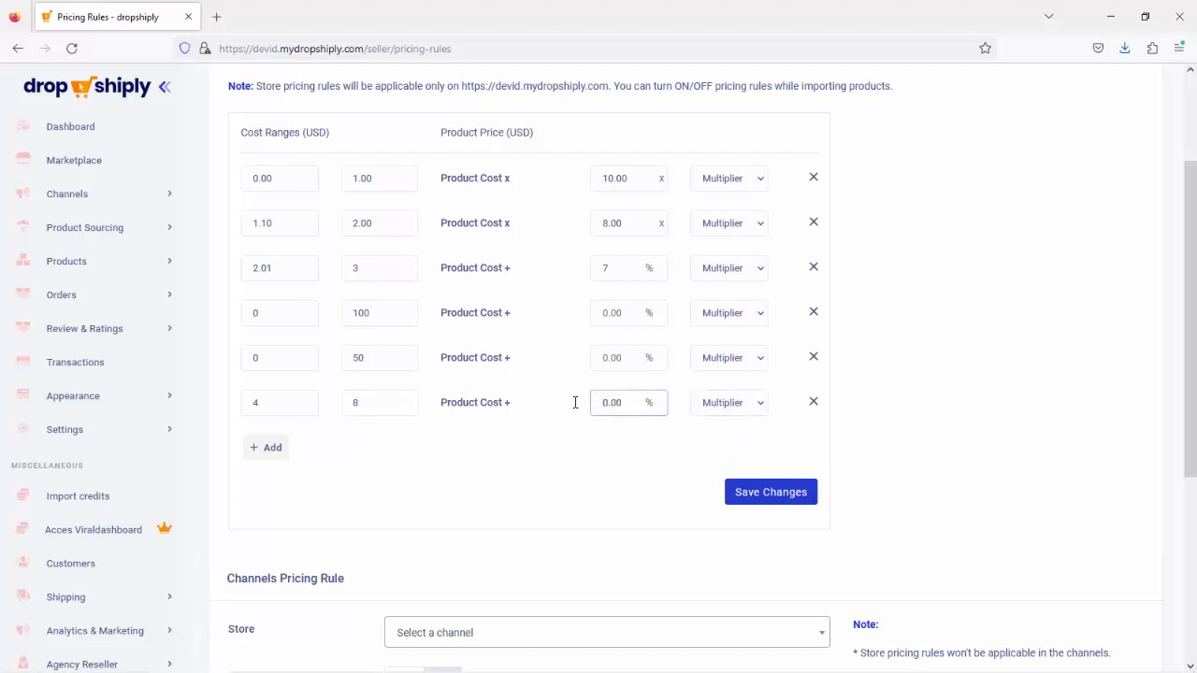
pyautogui.write('5')
pyautogui.click(276, 452)
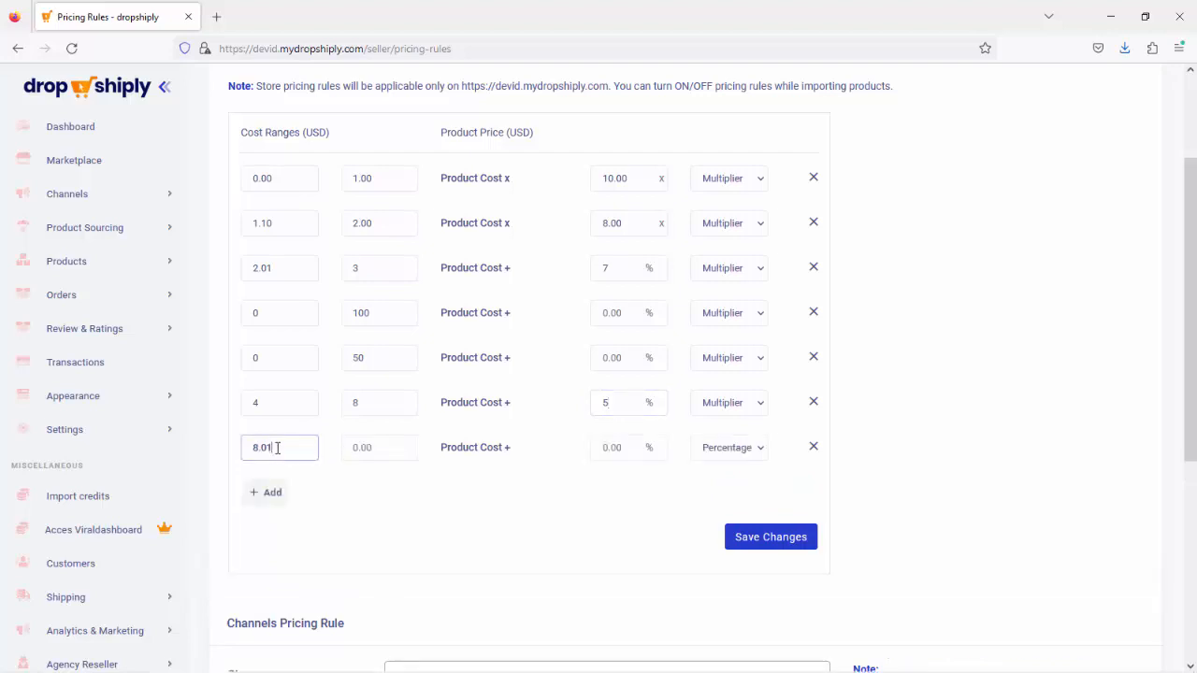
pyautogui.moveTo(278, 449); pyautogui.dragTo(211, 448)
pyautogui.write('50')
pyautogui.click(370, 452)
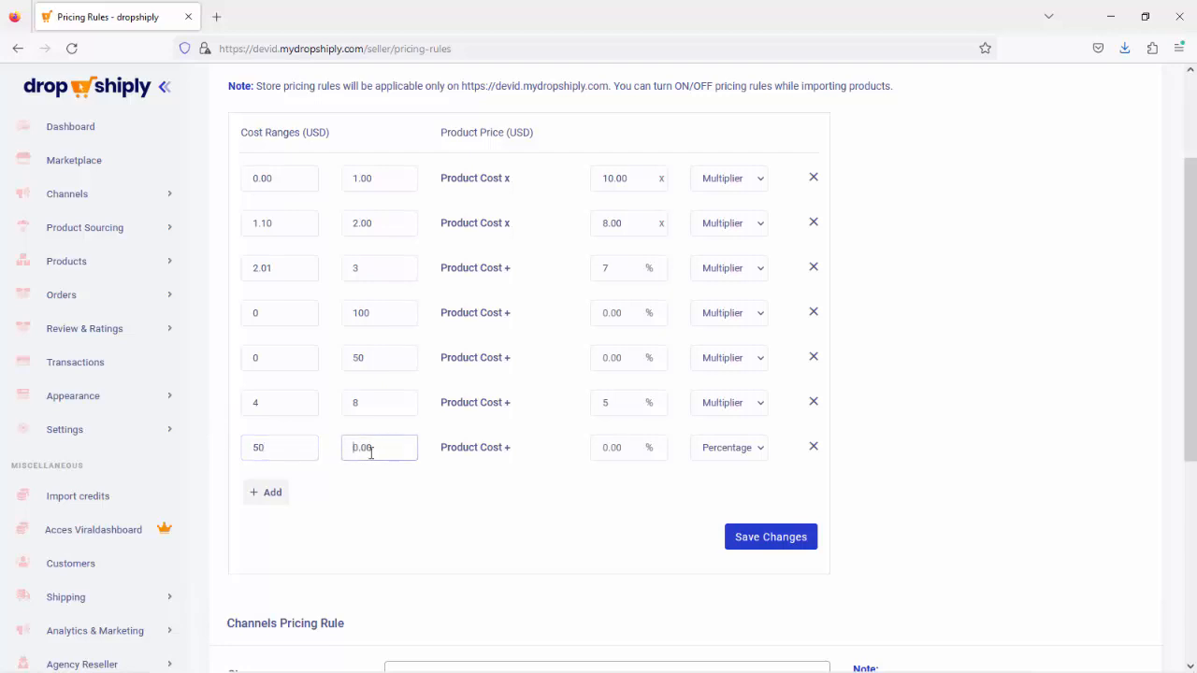
pyautogui.hotkey('ctrl', 'a')
pyautogui.press('BackSpace')
pyautogui.write('100')
pyautogui.click(817, 447)
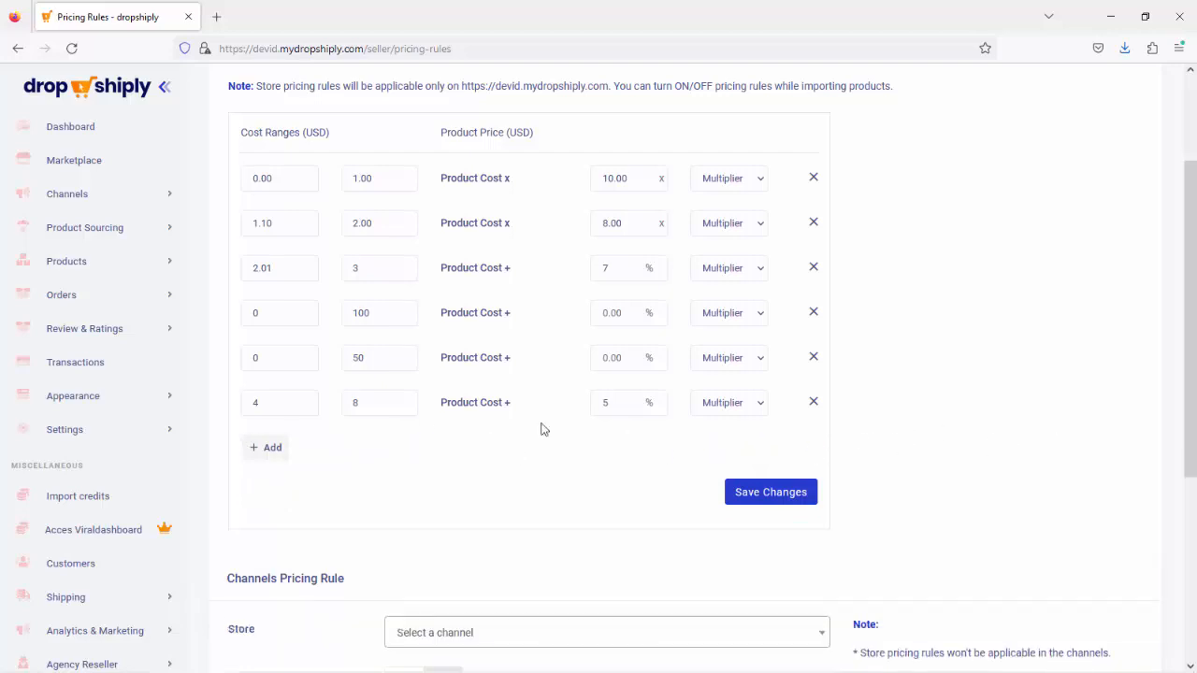
# - Add a seventh store pricing rule with a cost range from 8 to 15 USD
pyautogui.click(272, 449)
pyautogui.moveTo(272, 447); pyautogui.dragTo(217, 429)
pyautogui.press('BackSpace')
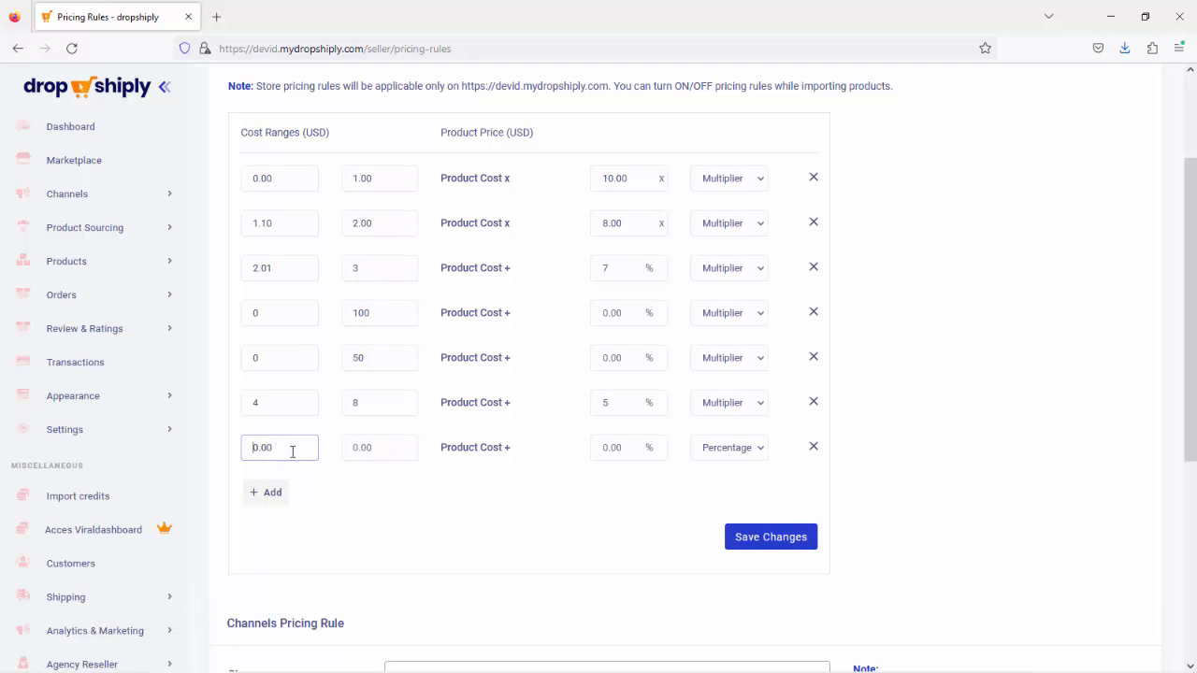
pyautogui.write('8')
pyautogui.click(390, 439)
pyautogui.write('15')
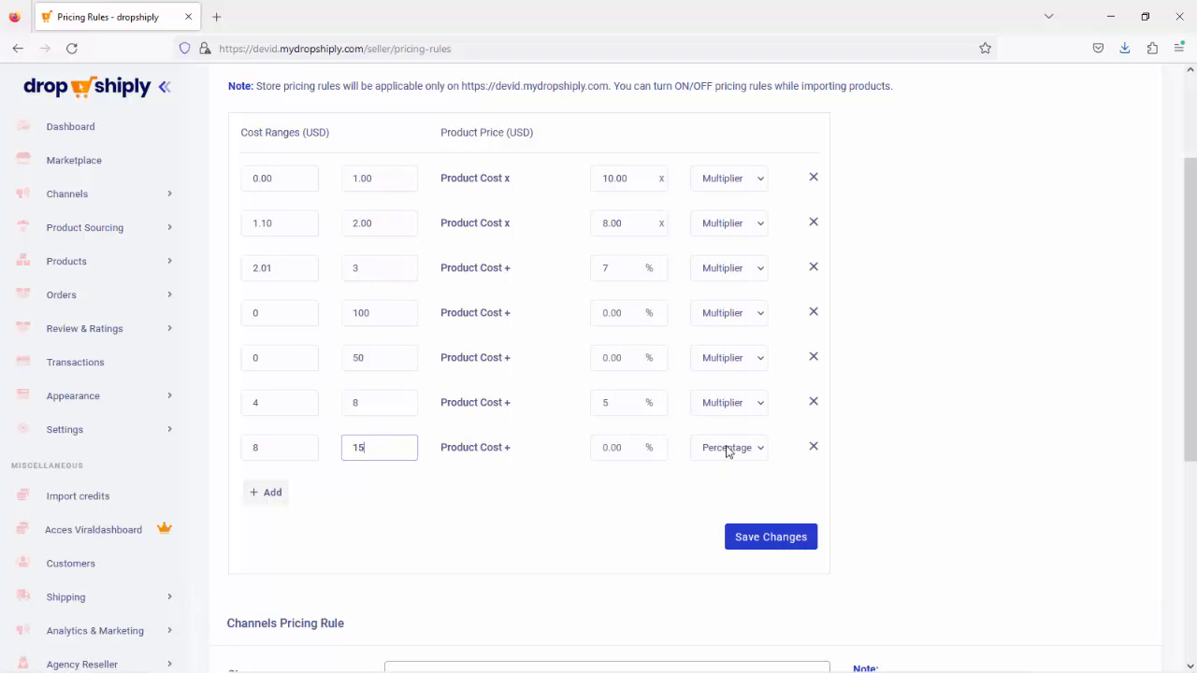
# - Set the 8 to 15 rule's product price markup to 130 percent
pyautogui.click(634, 447)
pyautogui.write('130')
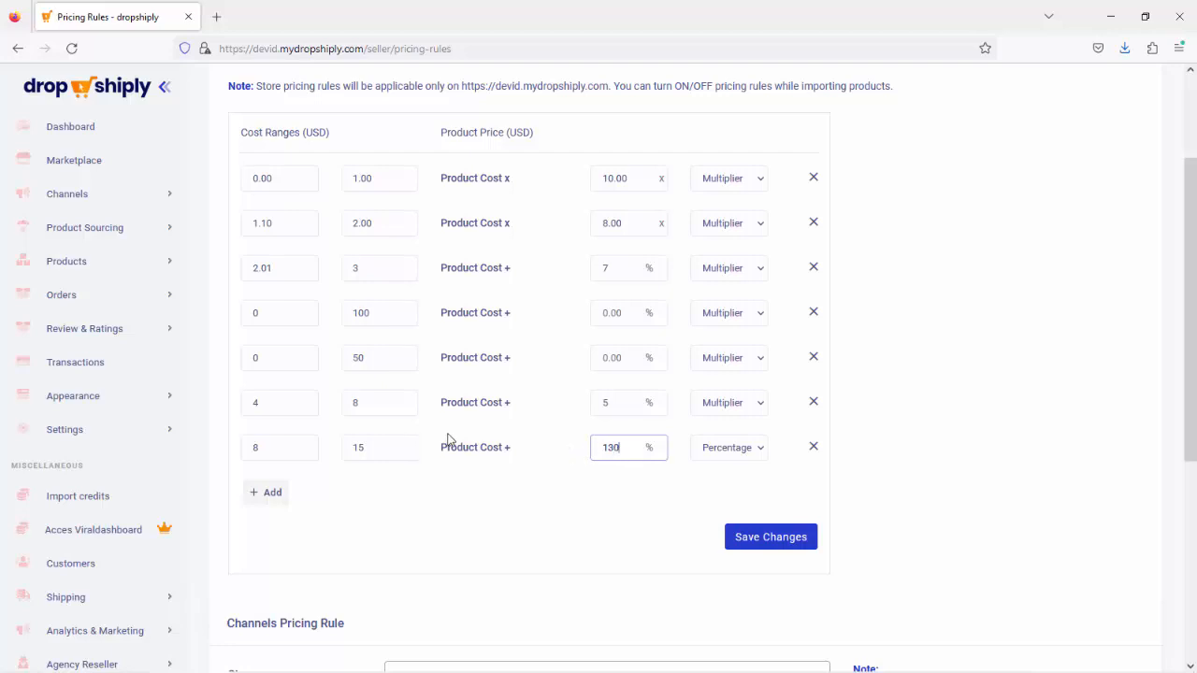
pyautogui.press('BackSpace')
pyautogui.write('4')
pyautogui.press('BackSpace')
pyautogui.write('0')
# - Add an eighth store pricing rule with a cost range from 15.01 to 50 USD
pyautogui.click(251, 508)
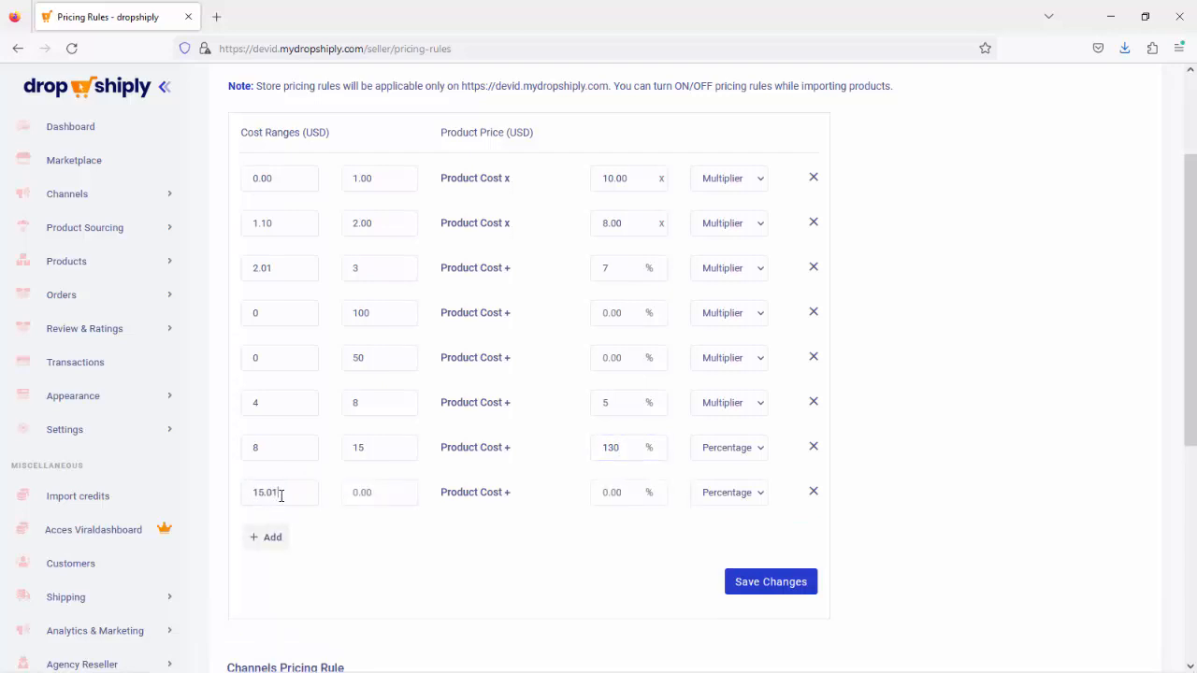
pyautogui.click(280, 495)
pyautogui.click(355, 492)
pyautogui.hotkey('ctrl', 'a')
pyautogui.press('BackSpace')
pyautogui.write('50')
# - Set the 15.01 to 50 rule's product price markup to 200 percent
pyautogui.click(603, 492)
pyautogui.hotkey('ctrl', 'a')
pyautogui.press('BackSpace')
pyautogui.write('200')
# - Add a ninth store pricing rule with a cost range from 50.01 to 100 USD and a 120 percent markup
pyautogui.scroll(-3, 592, 436)
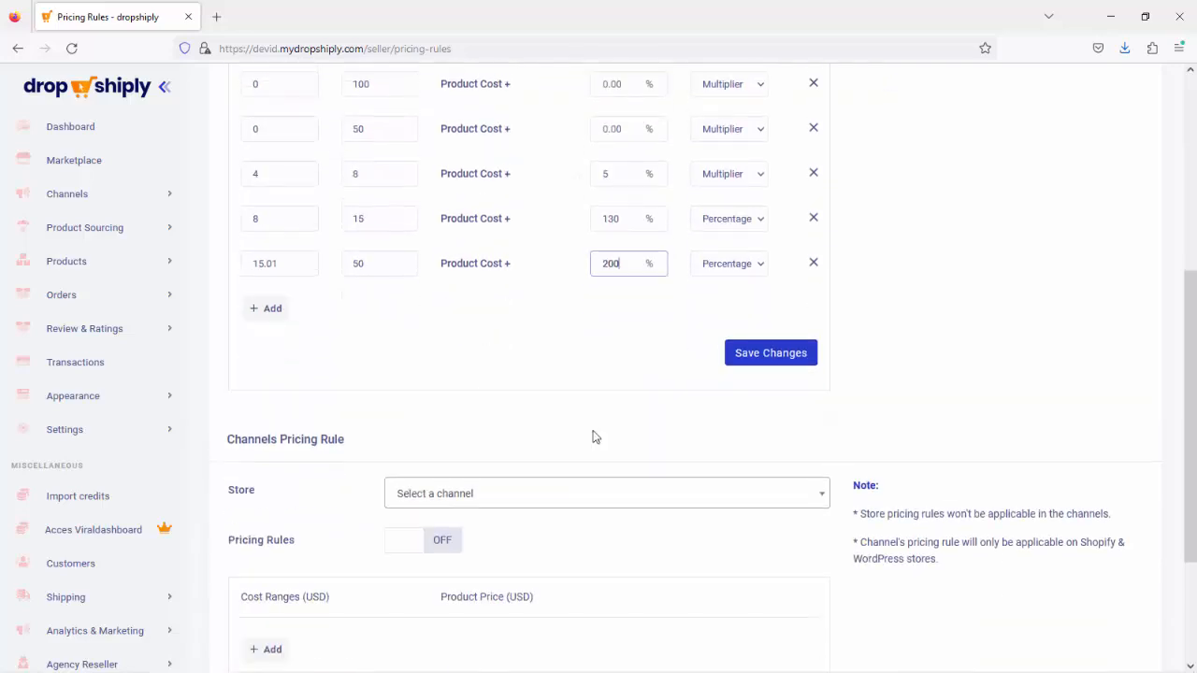
pyautogui.scroll(2, 593, 436)
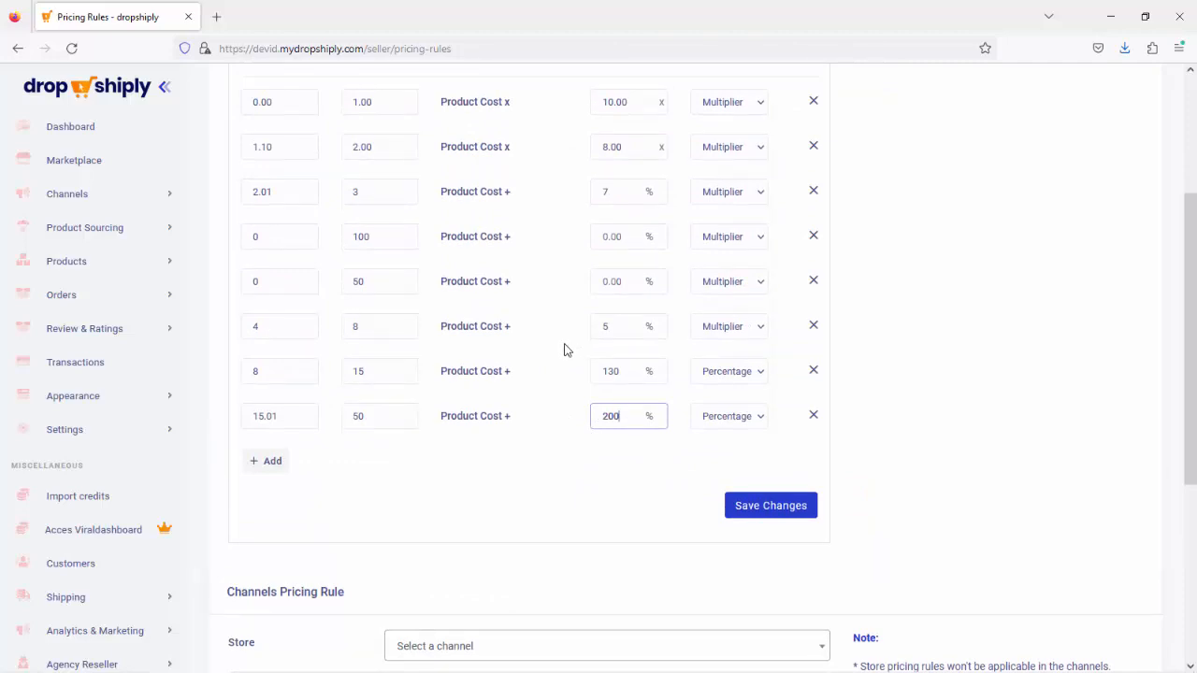
pyautogui.click(265, 461)
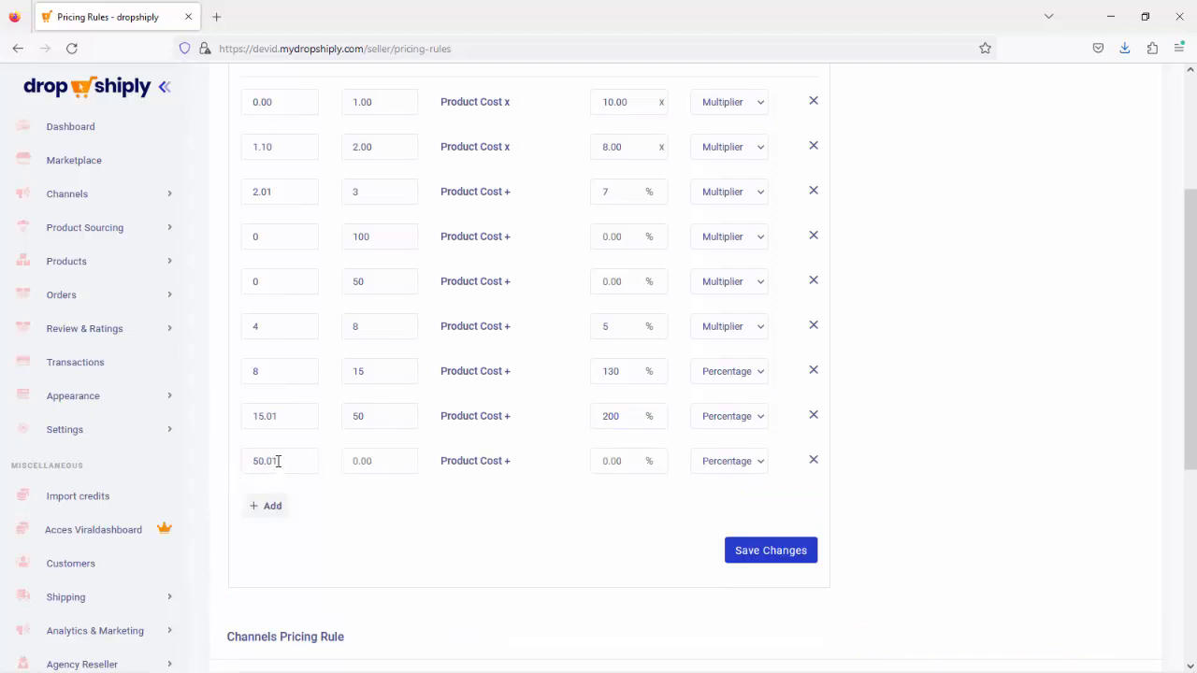
pyautogui.click(381, 464)
pyautogui.write('100')
pyautogui.click(591, 465)
pyautogui.write('120')
# - Add a tenth store pricing rule with a cost range from 100.01 to 150 USD and a 70 percent markup
pyautogui.click(271, 509)
pyautogui.click(277, 506)
pyautogui.click(344, 514)
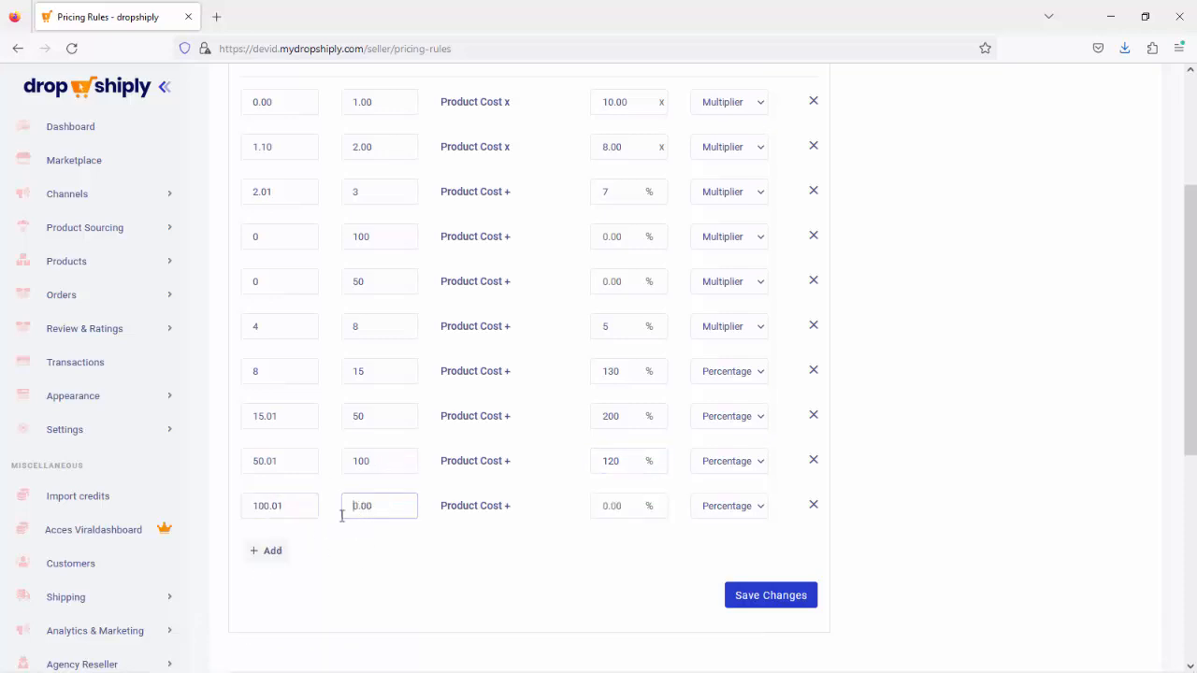
pyautogui.write('150')
pyautogui.click(613, 505)
pyautogui.write('70')
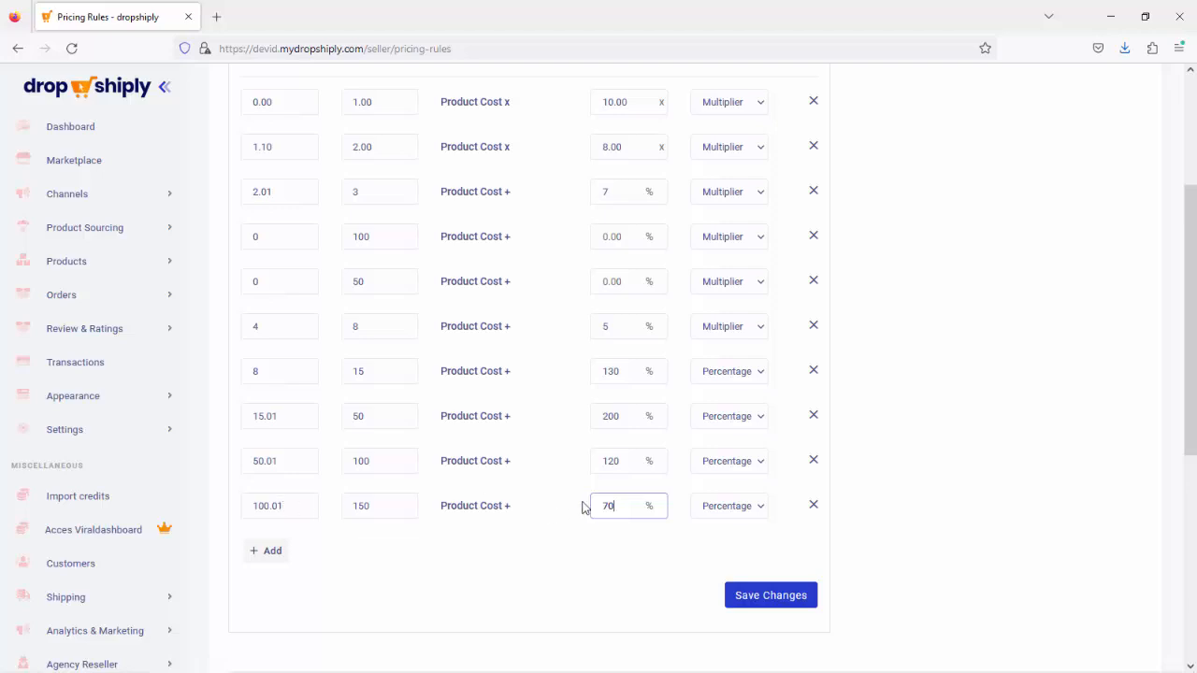
# - Change the 100.01 to 150 rule's product price markup to 50 percent
pyautogui.press('BackSpace')
pyautogui.press('BackSpace')
pyautogui.write('50')
# - Add an eleventh store pricing rule with a cost range from 150.01 to 250 USD
pyautogui.scroll(3, 424, 468)
pyautogui.scroll(-3, 425, 468)
pyautogui.click(269, 551)
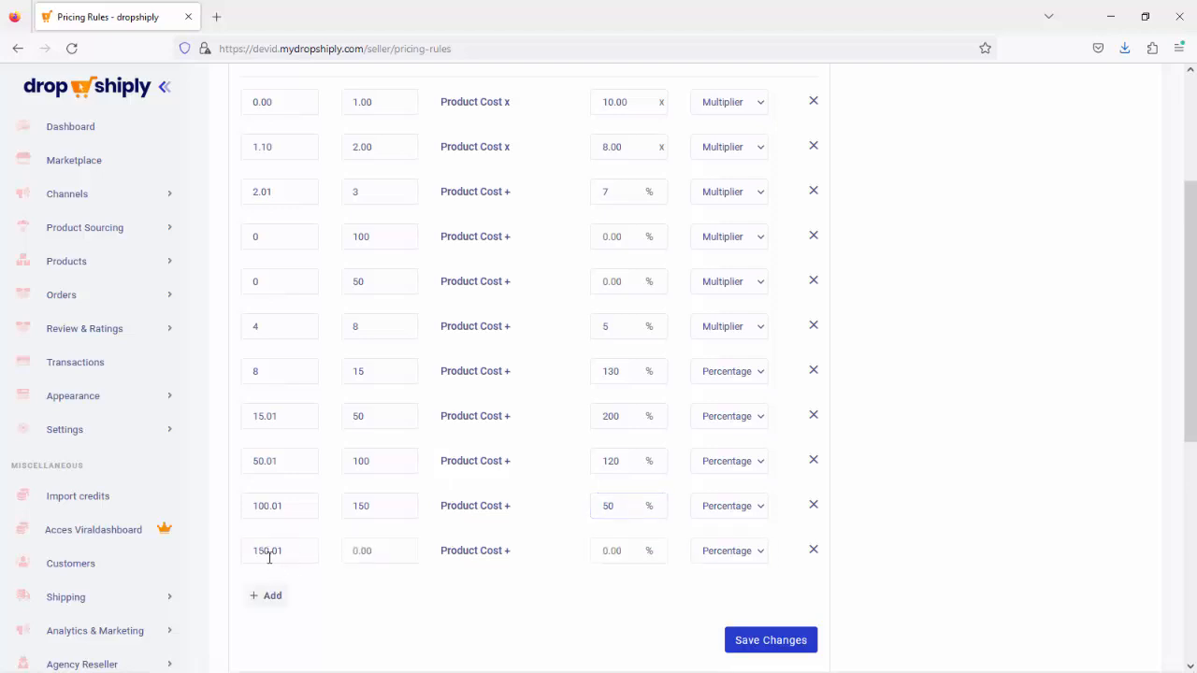
pyautogui.click(362, 551)
pyautogui.hotkey('ctrl', 'a')
pyautogui.write('250')
# - Set the 150.01 to 250 rule's product price markup to 30 percent and save the store pricing rules
pyautogui.scroll(-2, 422, 537)
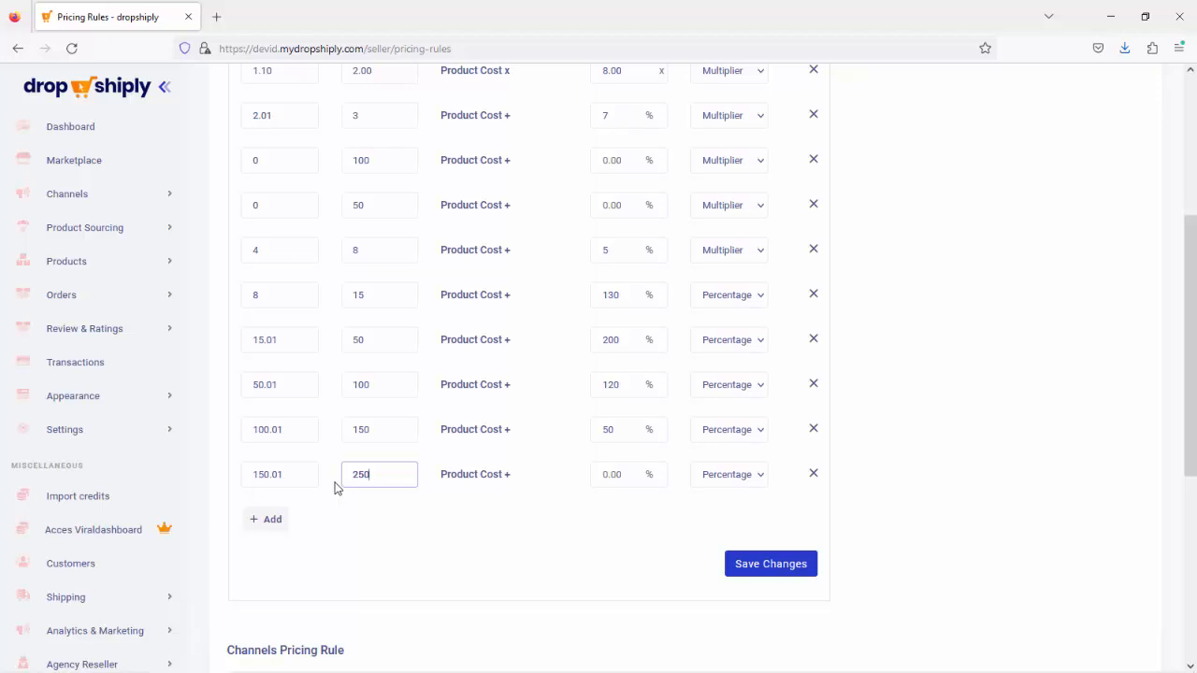
pyautogui.click(620, 475)
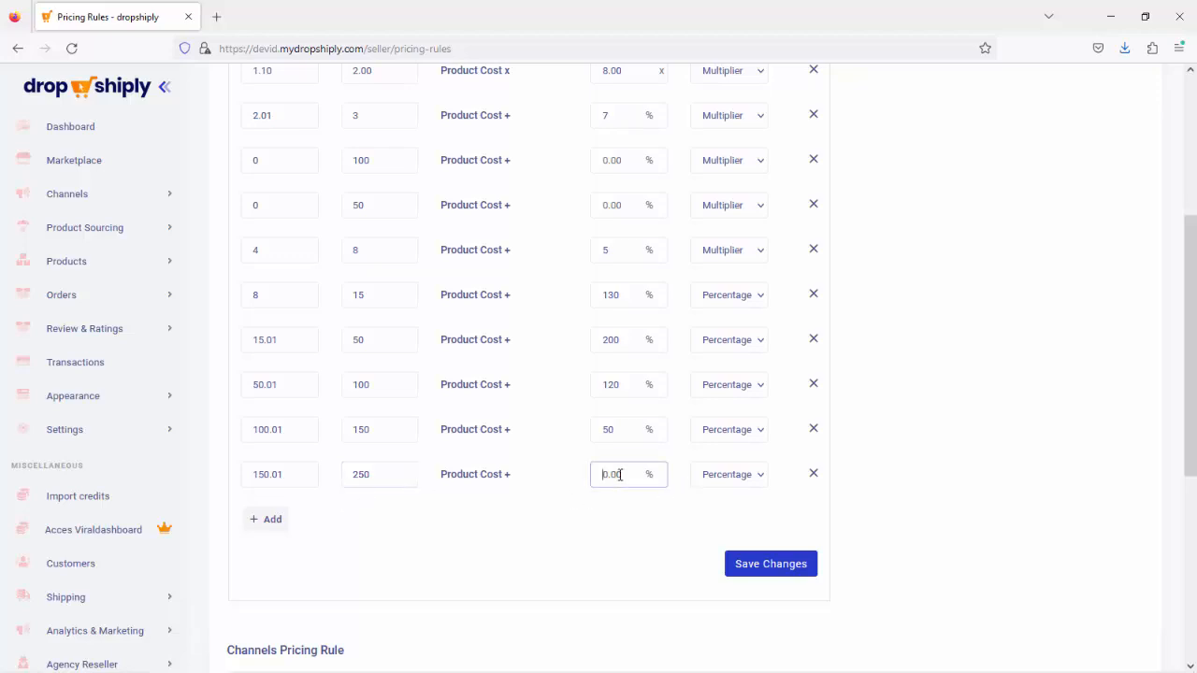
pyautogui.write('30')
pyautogui.click(756, 565)
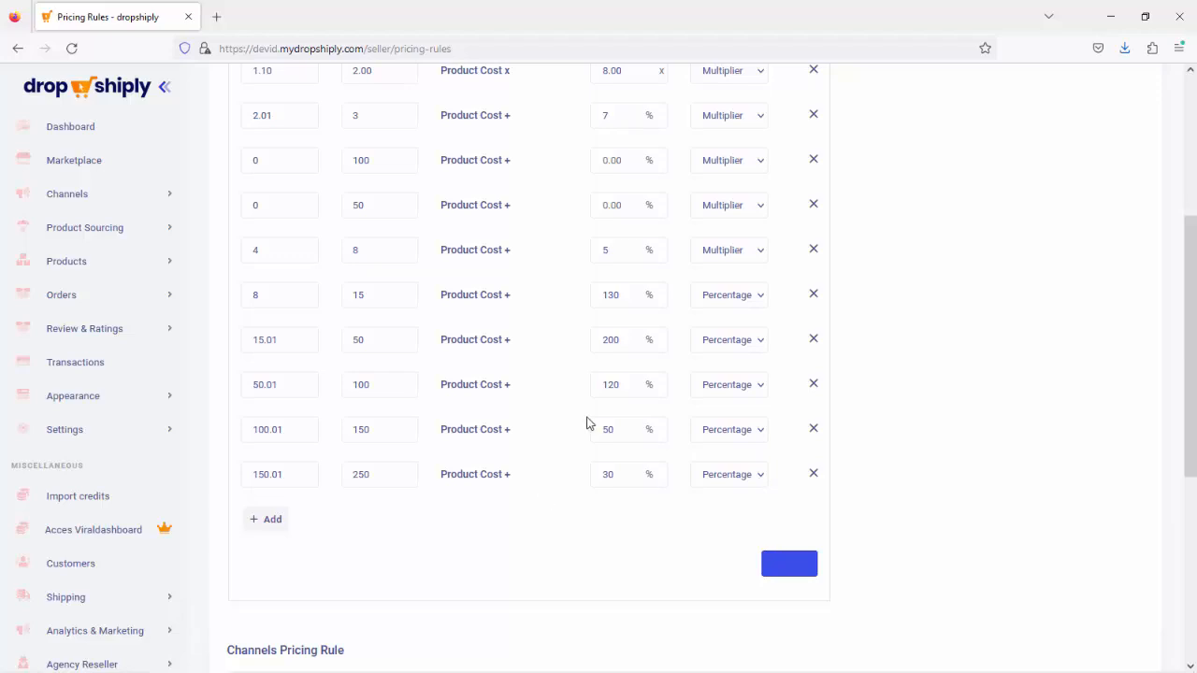
pyautogui.scroll(3, 586, 423)
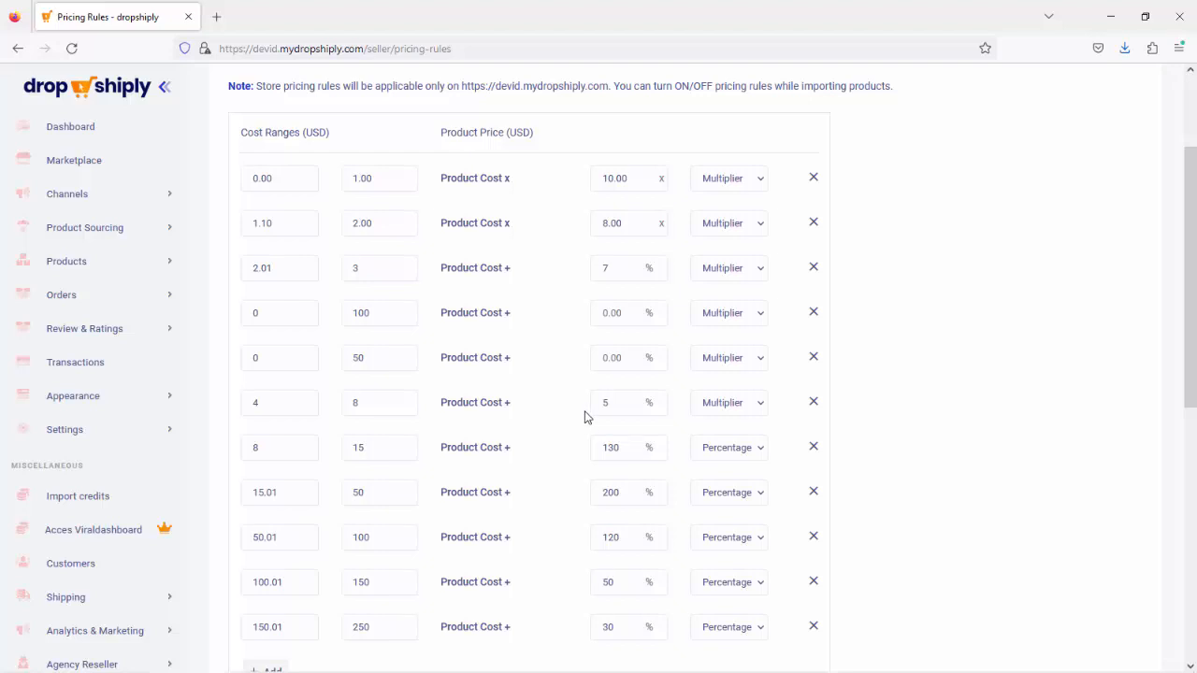
pyautogui.scroll(2, 562, 406)
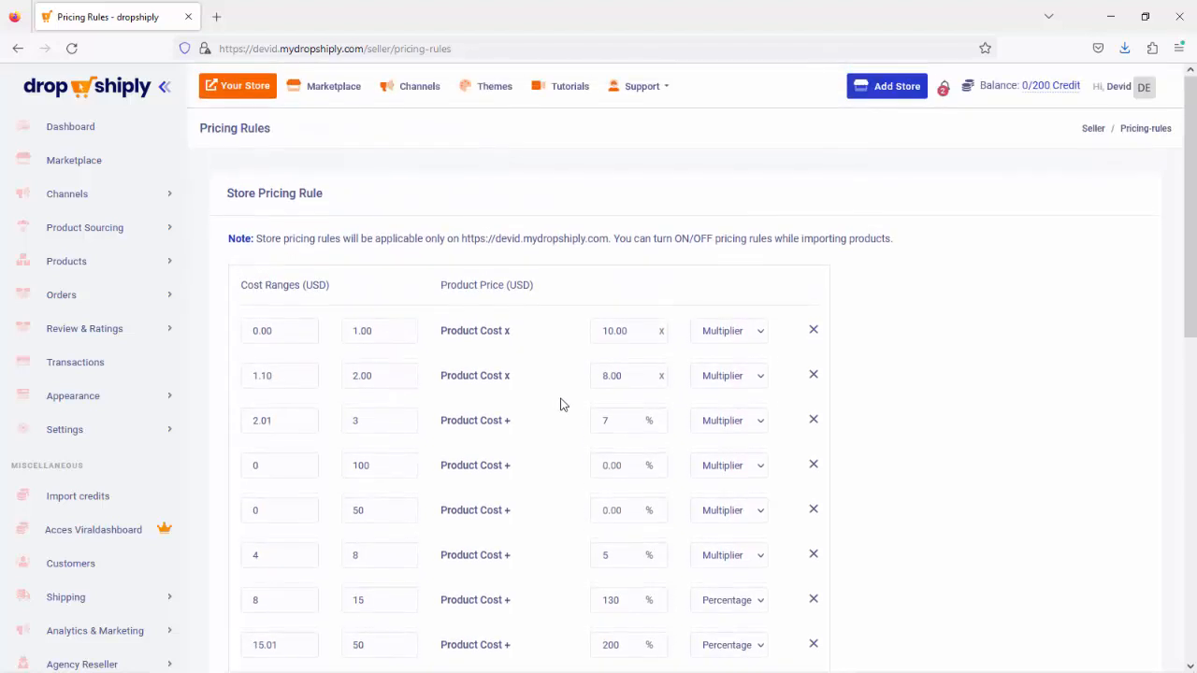
pyautogui.scroll(-2, 420, 326)
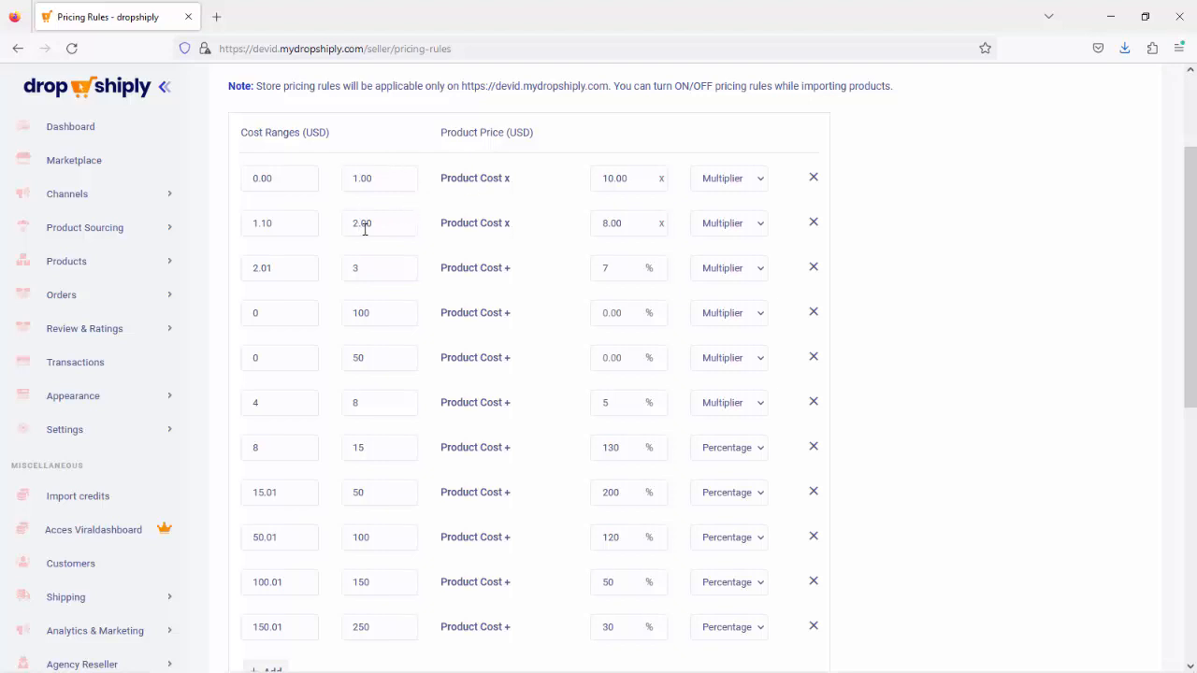
pyautogui.scroll(1, 358, 216)
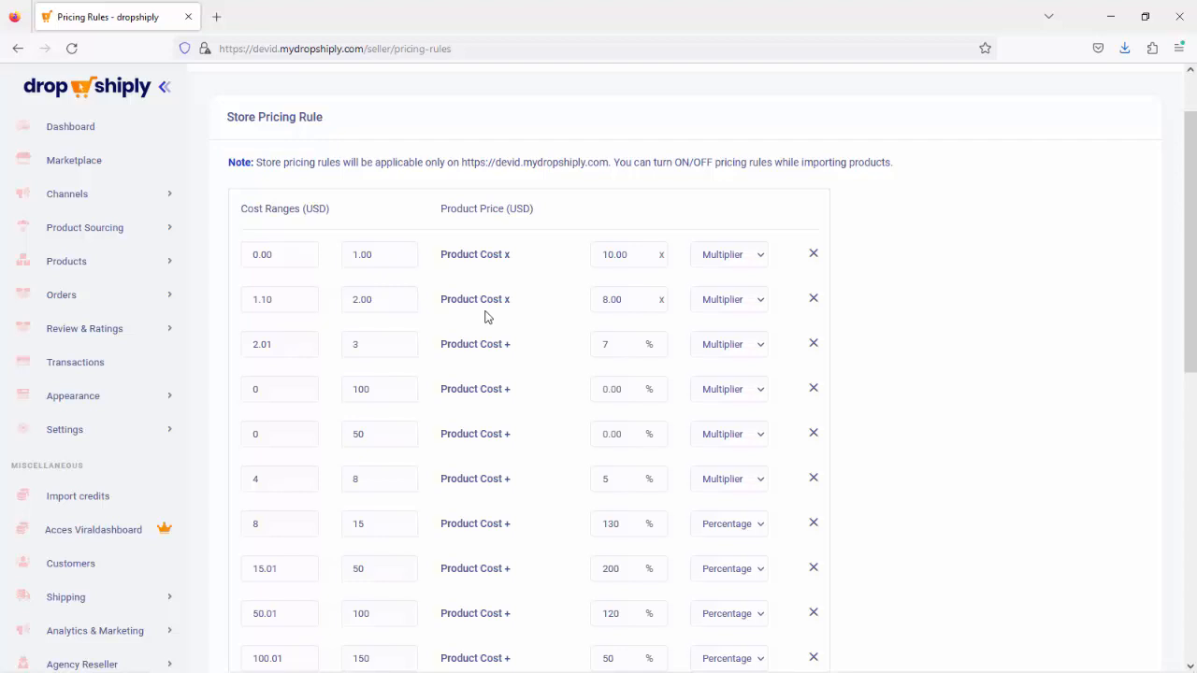
pyautogui.scroll(-1, 527, 227)
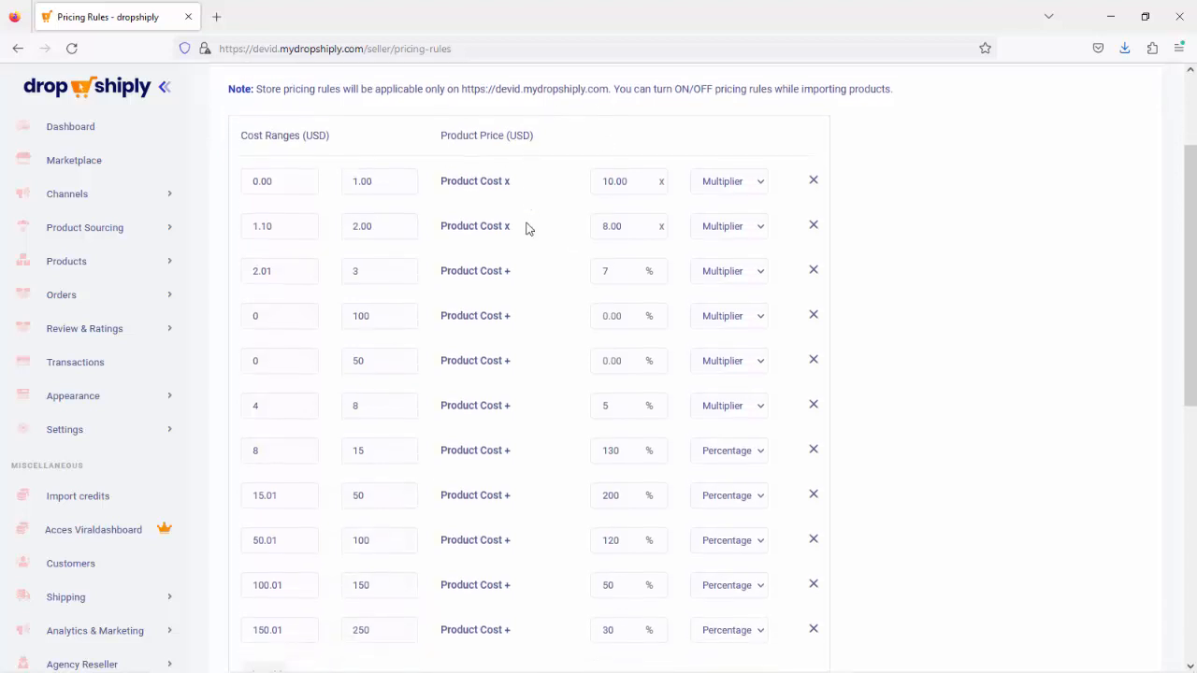